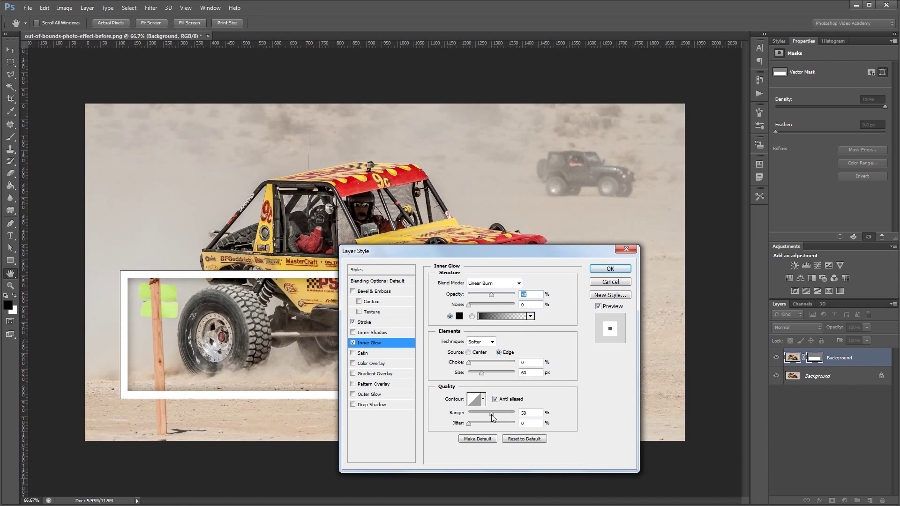
Taper the frame mask's upper corners inward and bow its upper and lower edges downward with midpoint anchors
drag(120, 271, 181, 271)
drag(632, 271, 569, 277)
key(p)
click(380, 271)
click(381, 399)
key(a)
shift+click(380, 271)
drag(380, 271, 380, 276)
Place a horizontal guide near the wheel tops and add a reveal-all vector mask to the jeep layer copy
drag(389, 45, 389, 287)
click(776, 357)
click(214, 122)
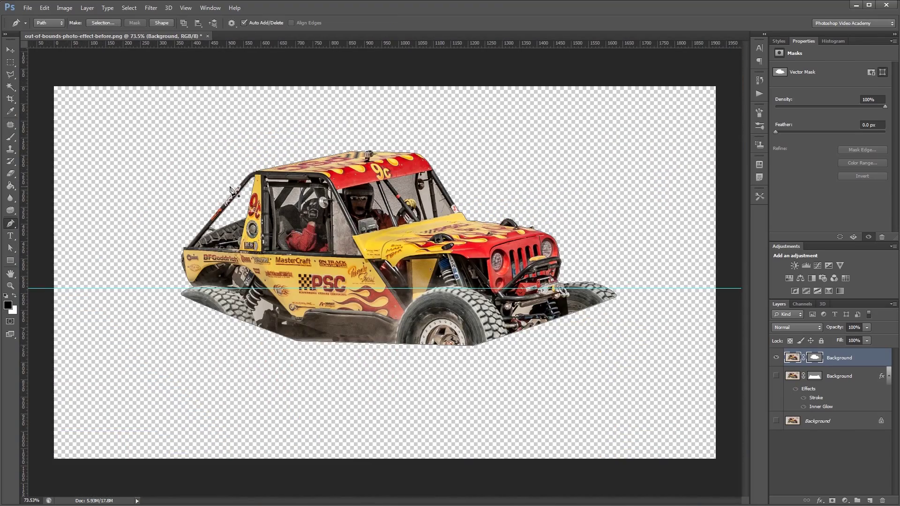
Show the framed photo layer and soften the black shadow rectangle with a 12-pixel Gaussian Blur
click(775, 376)
click(839, 376)
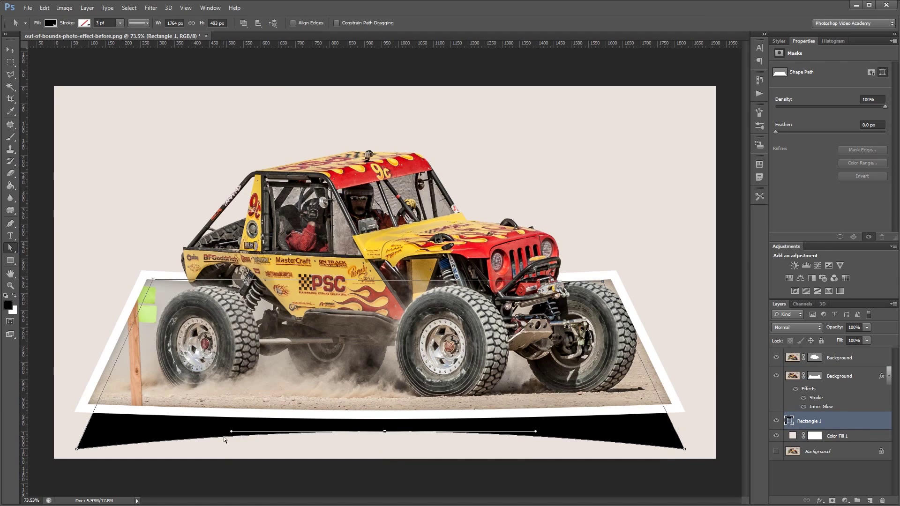
right_click(825, 421)
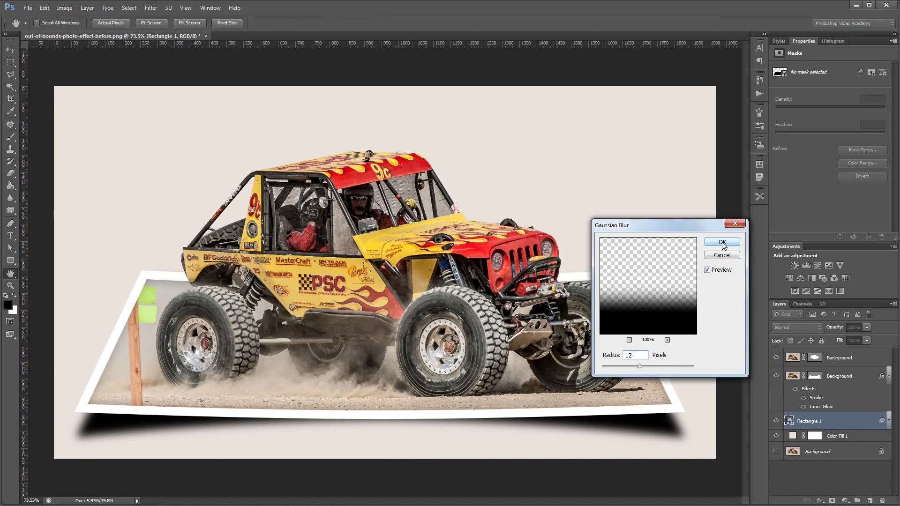
click(722, 242)
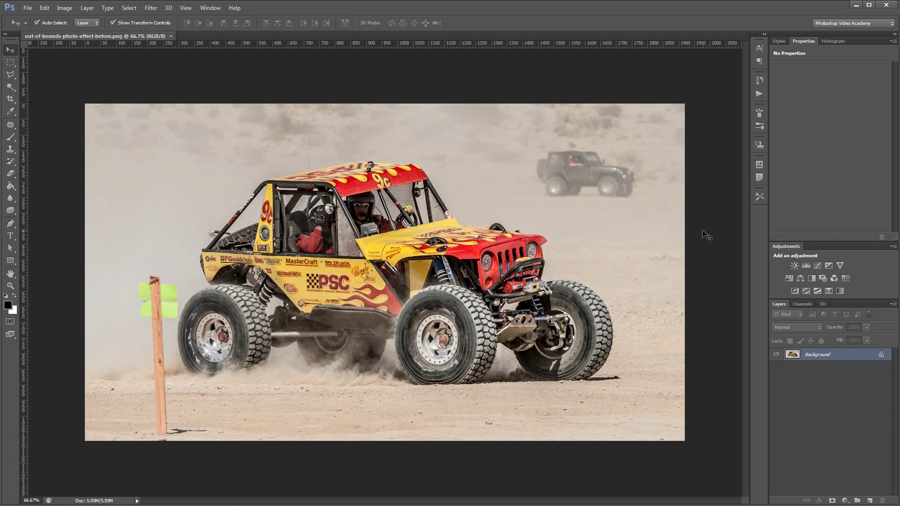
Duplicate the Background layer and add a reveal-all vector mask to the copy
right_click(850, 359)
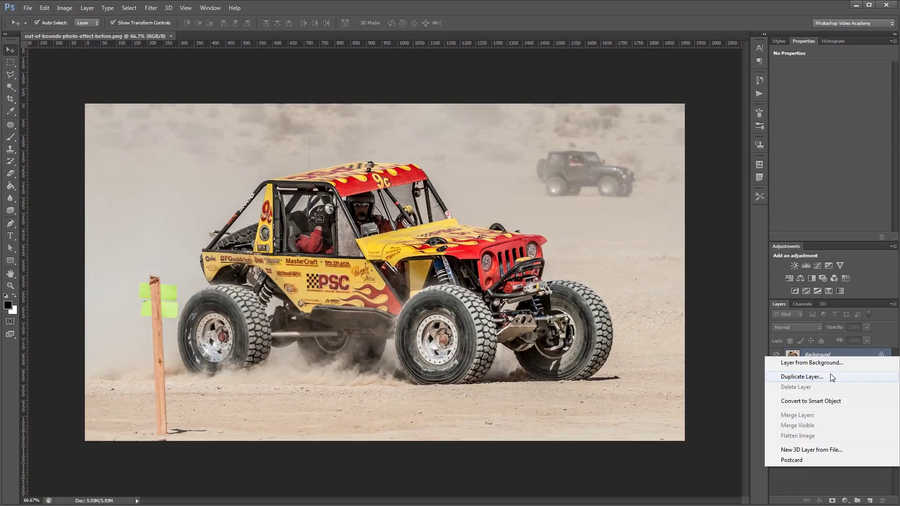
click(817, 378)
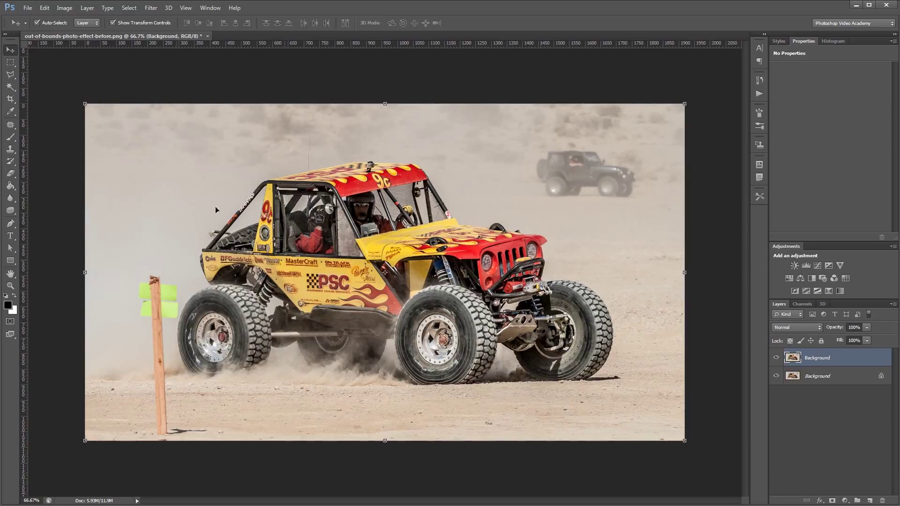
click(86, 7)
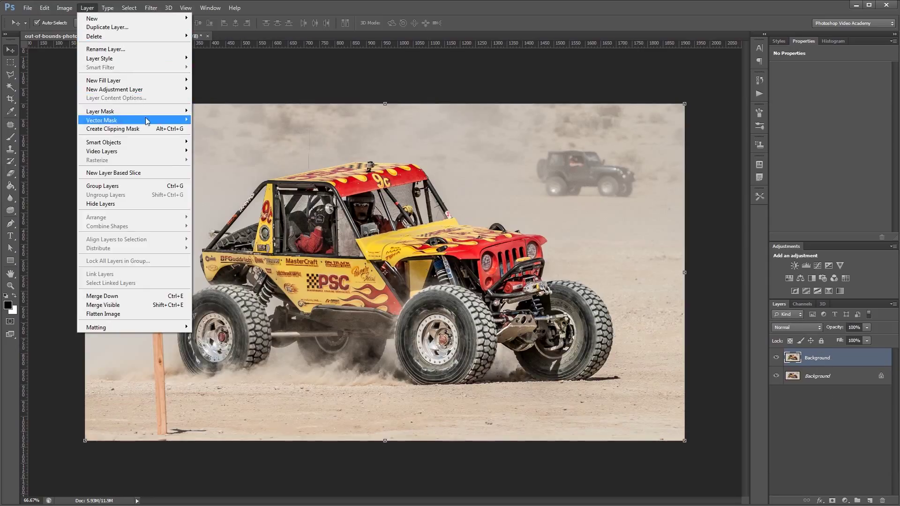
mouse_move(146, 121)
click(210, 121)
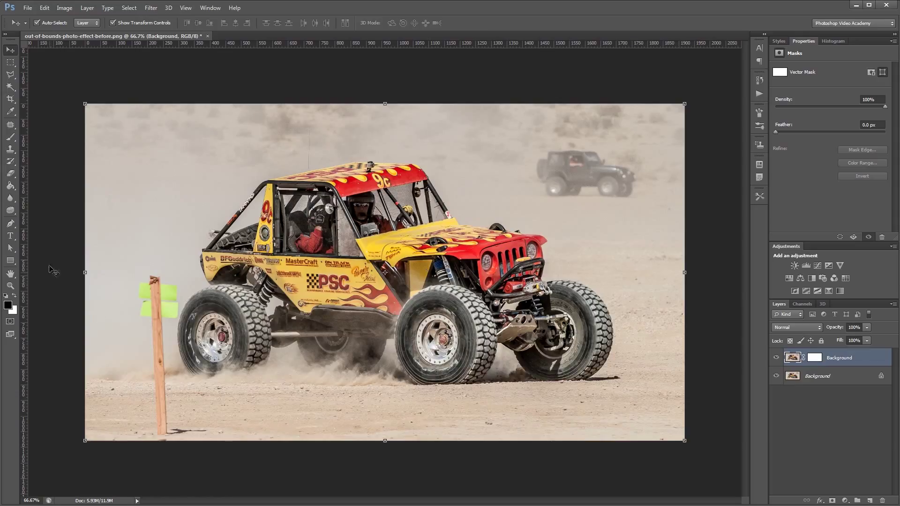
Draw a rectangular path about 1640 px wide on the copy's vector mask, enclosing the jeep's wheels and lower body
click(10, 260)
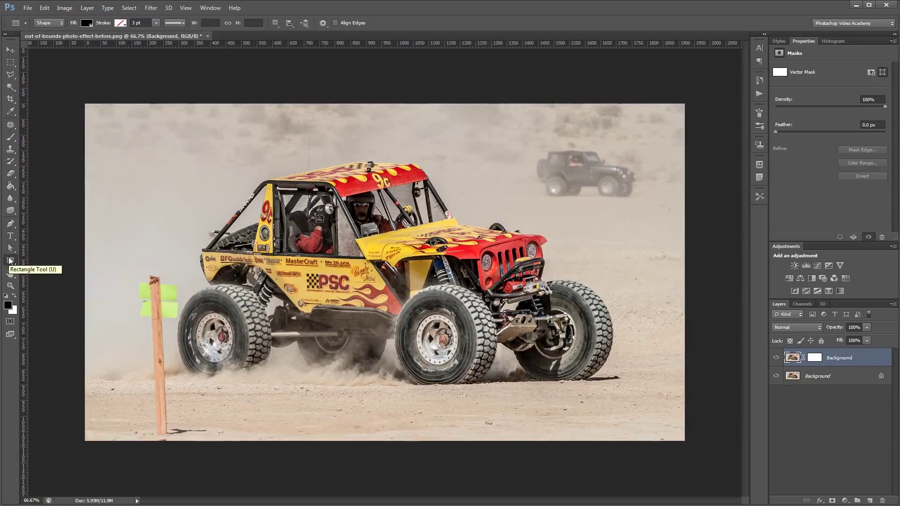
click(54, 21)
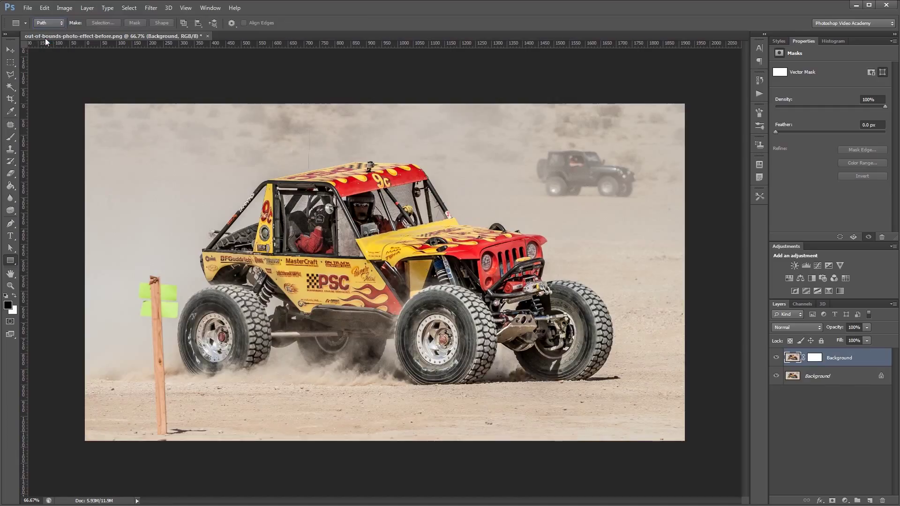
click(46, 40)
click(818, 359)
drag(120, 271, 633, 394)
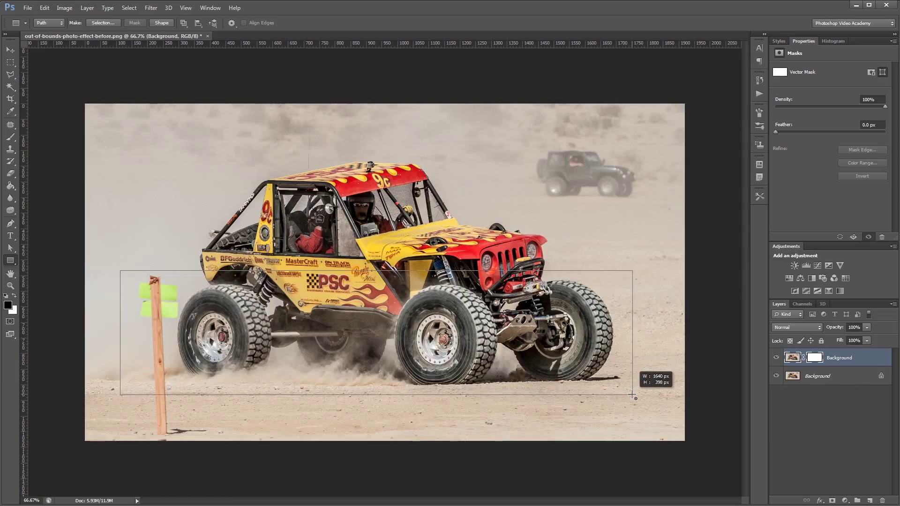
drag(633, 395, 633, 399)
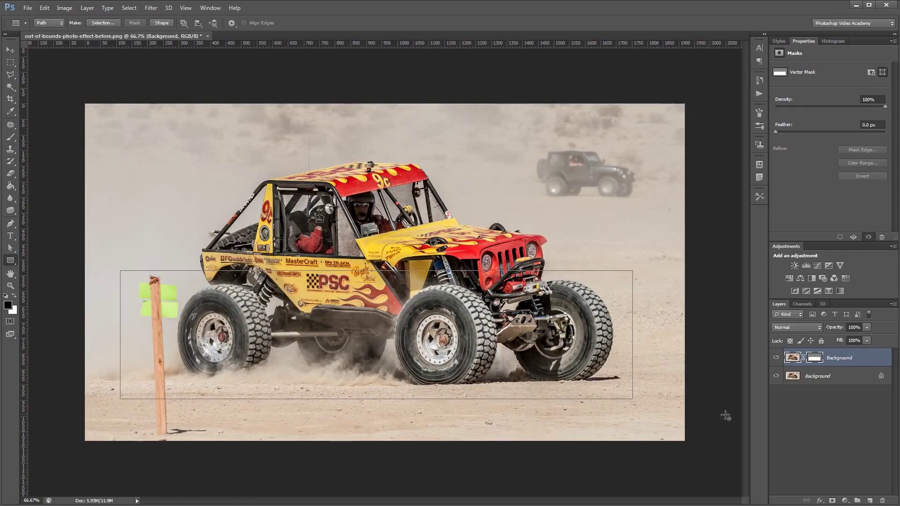
click(776, 376)
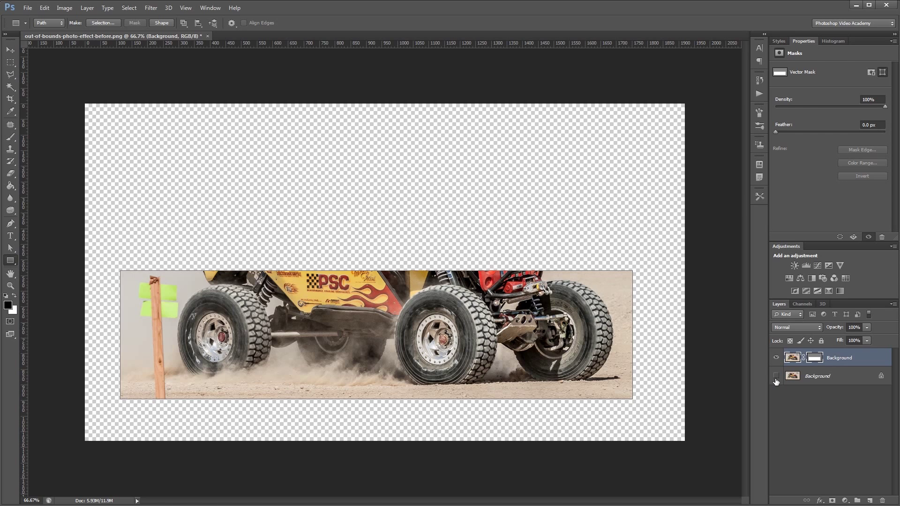
click(776, 376)
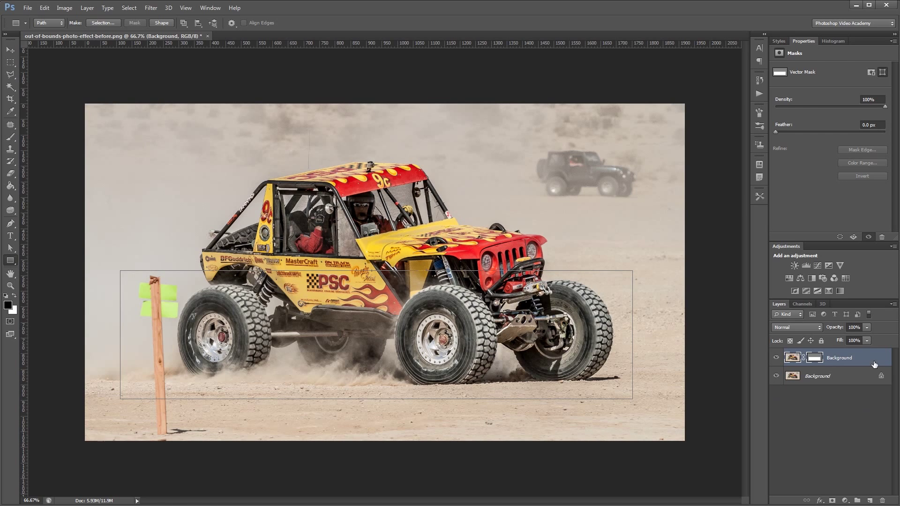
Add a Stroke effect with a size of 25 px to the masked layer copy
double_click(858, 357)
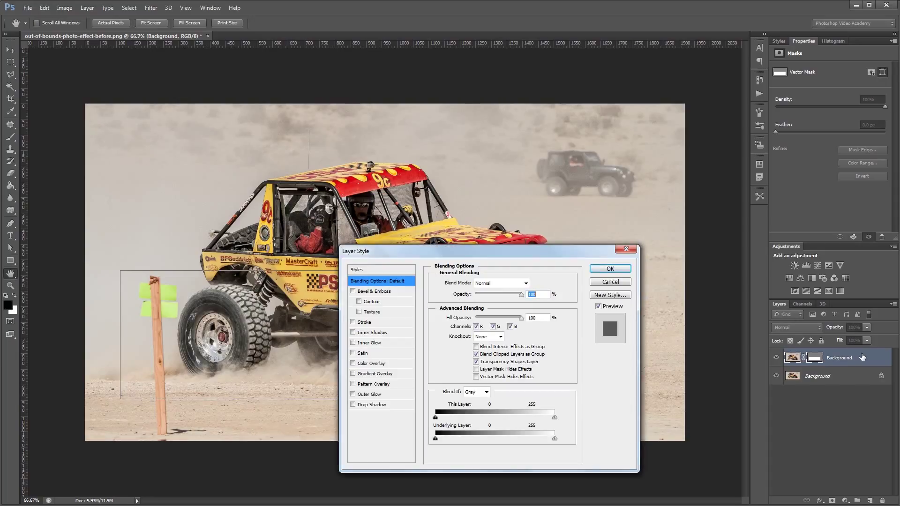
click(370, 322)
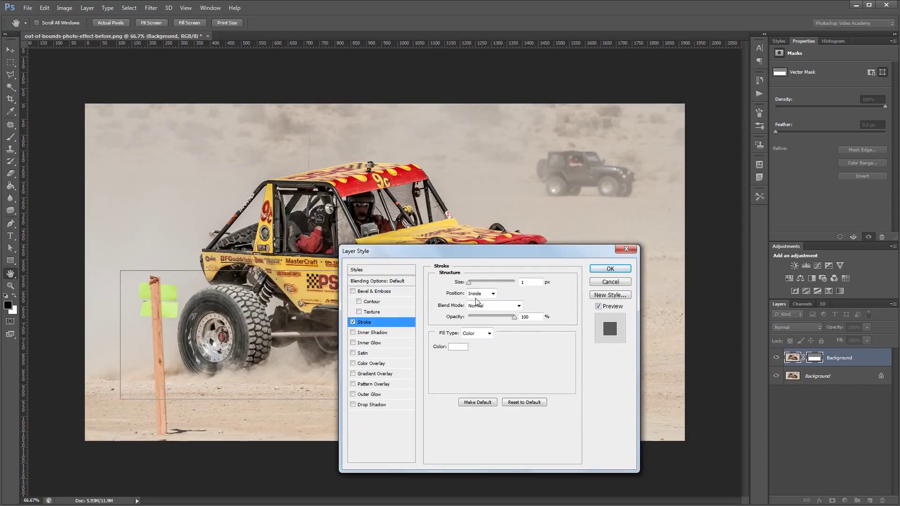
double_click(541, 282)
text(25)
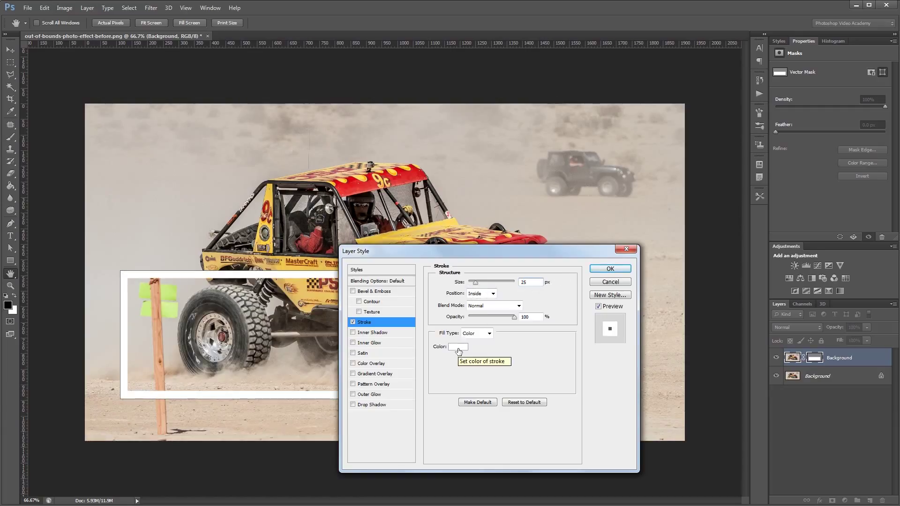
Add an Inner Glow to the masked layer with Linear Burn blend mode and 50% opacity
click(369, 343)
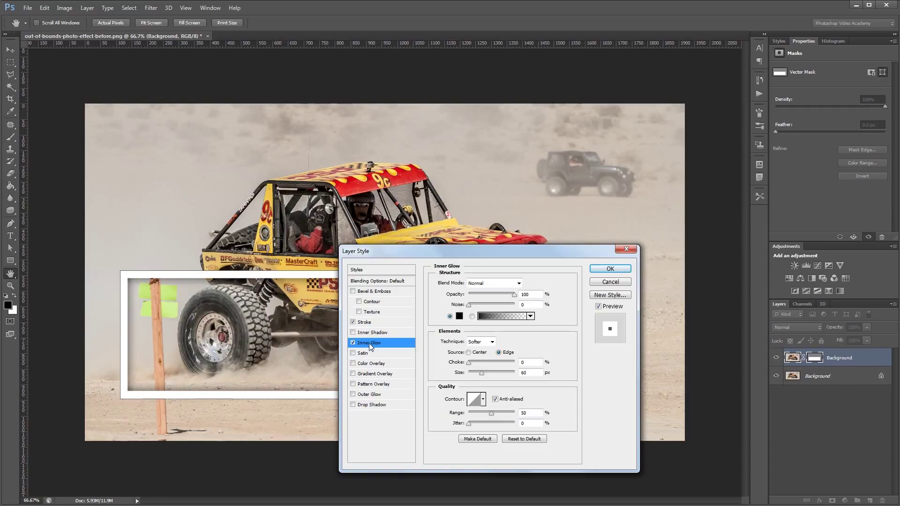
click(475, 283)
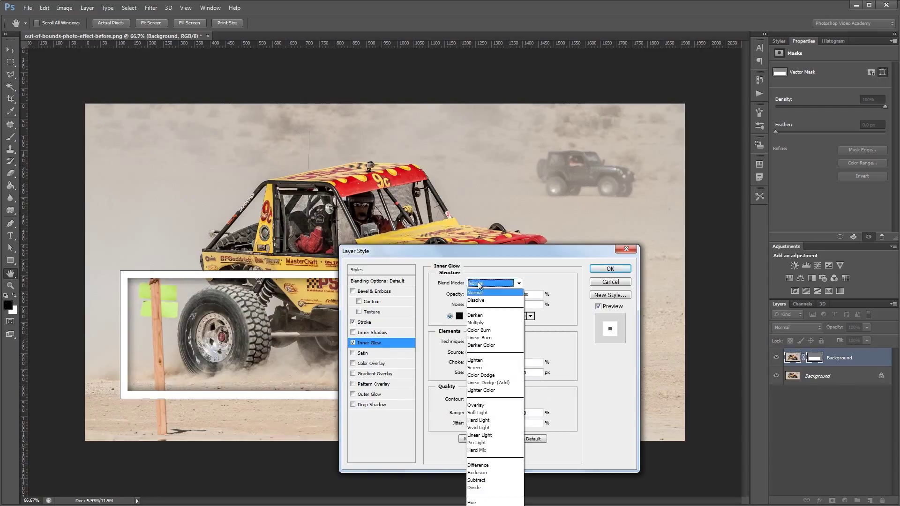
click(487, 338)
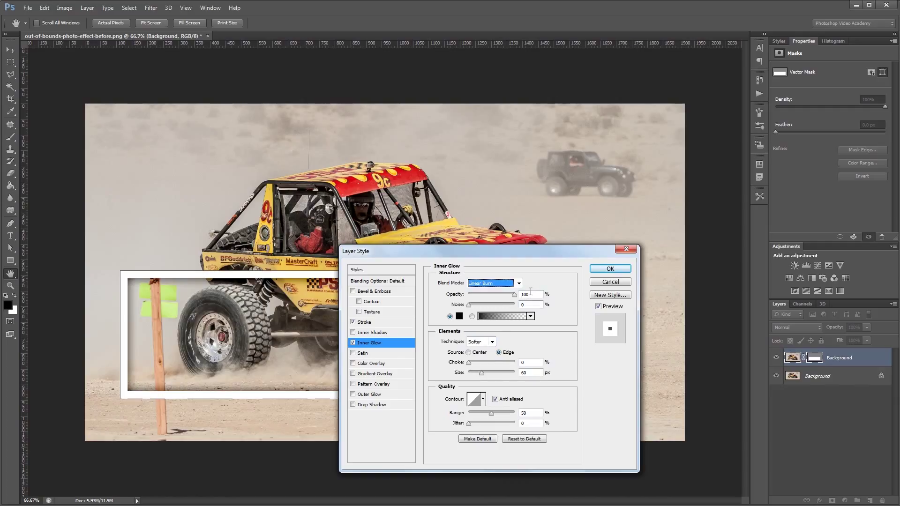
text(50)
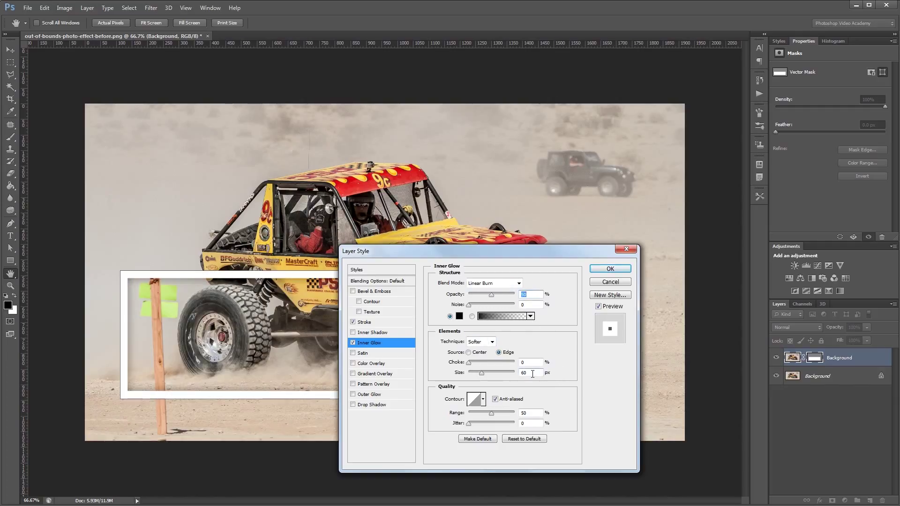
drag(491, 414, 498, 415)
click(610, 268)
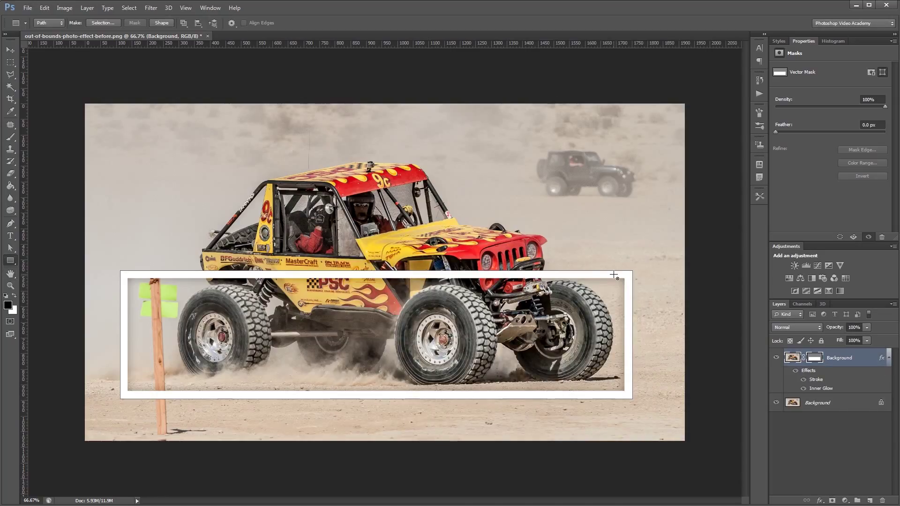
Select the frame's mask path and move its two upper corners inward horizontally to form a symmetrical trapezoid
key(a)
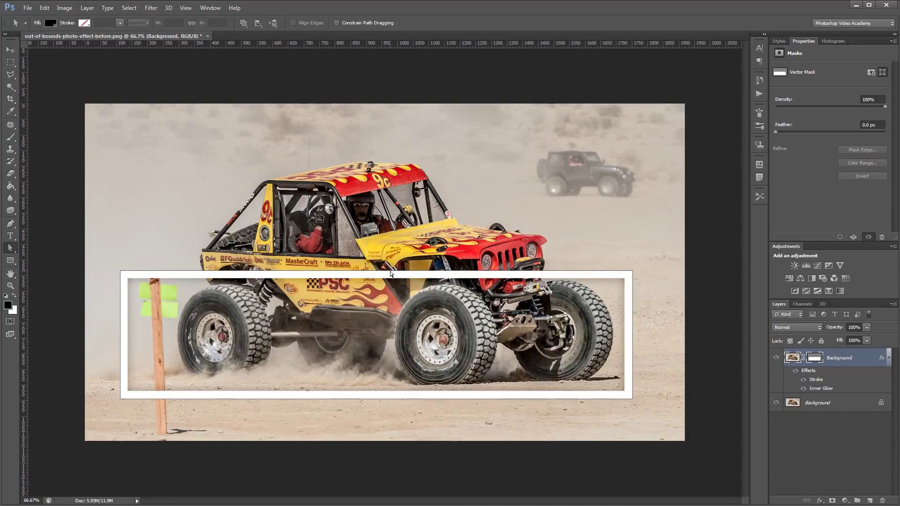
click(388, 274)
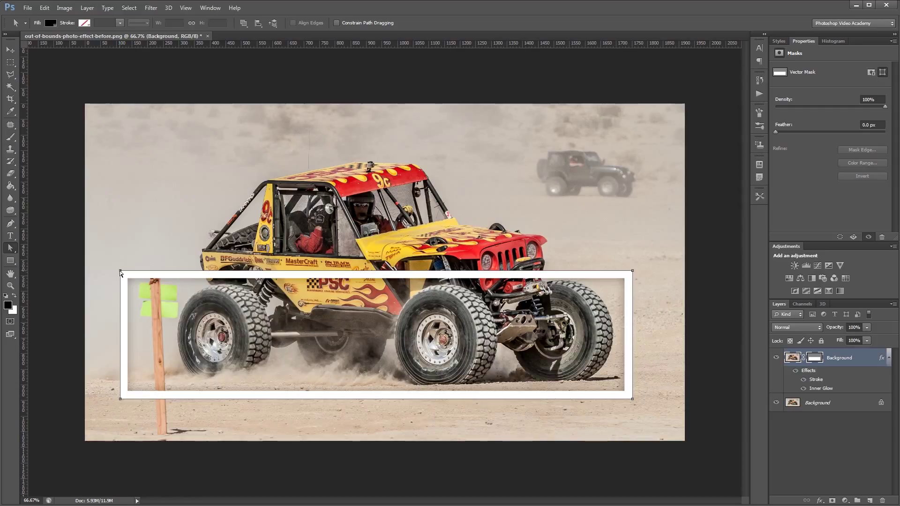
drag(120, 271, 181, 271)
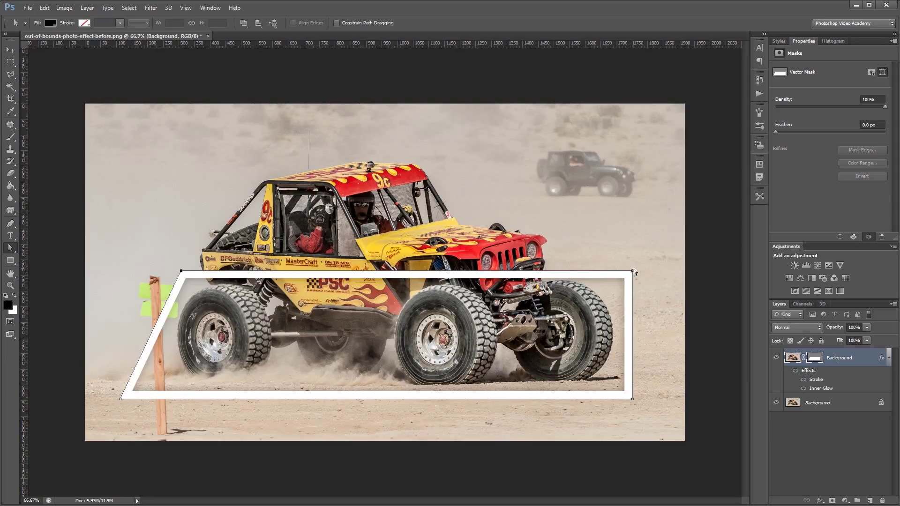
drag(632, 271, 570, 271)
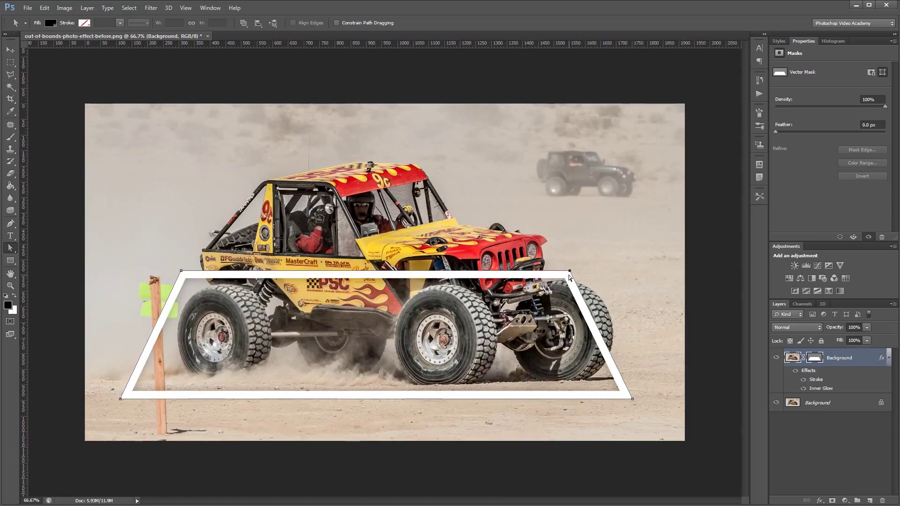
Add anchor points midway along the frame's upper and lower edges and shift both slightly down to bow the edges
key(p)
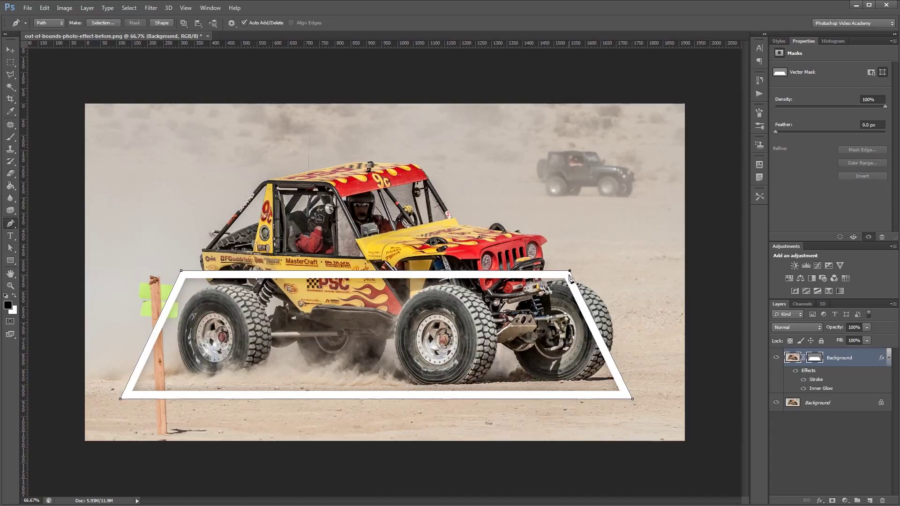
click(380, 271)
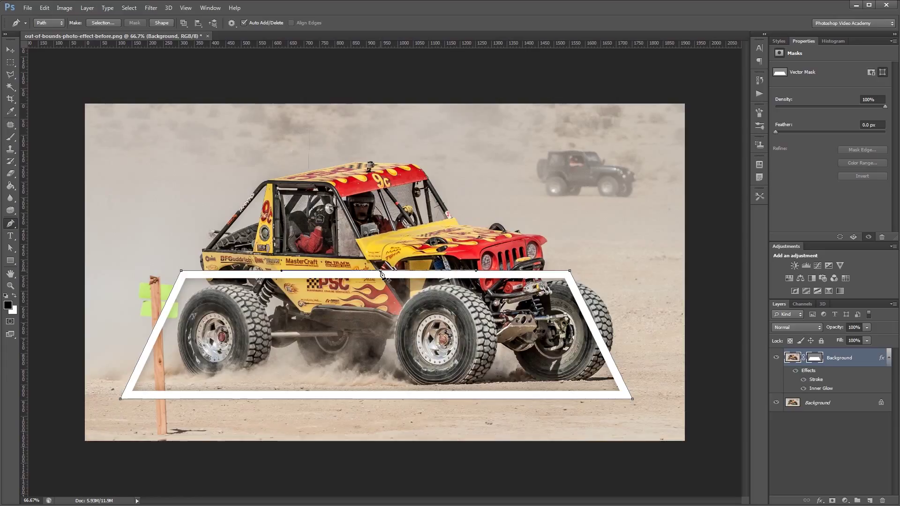
click(381, 398)
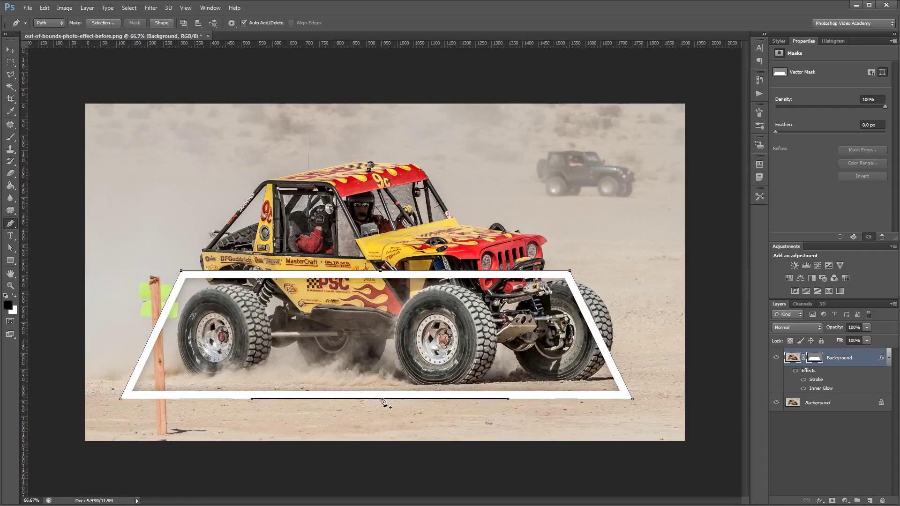
key(a)
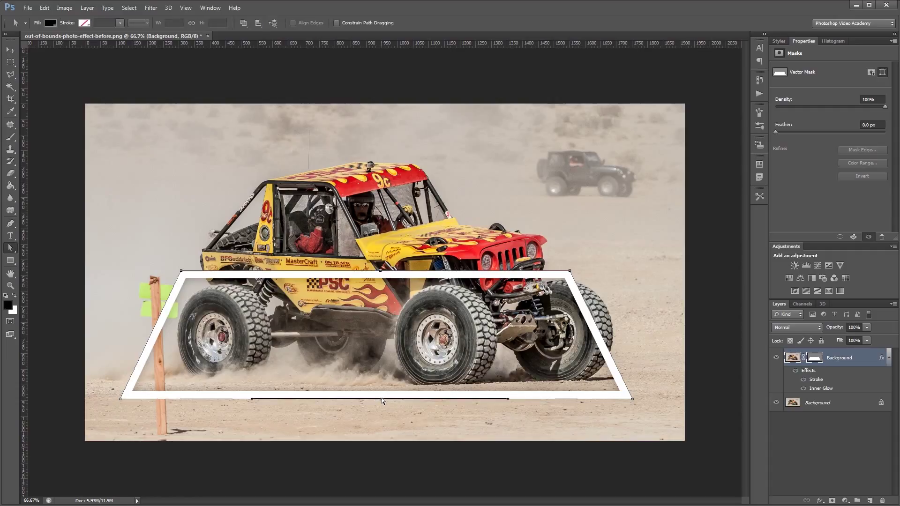
click(381, 271)
drag(381, 271, 384, 279)
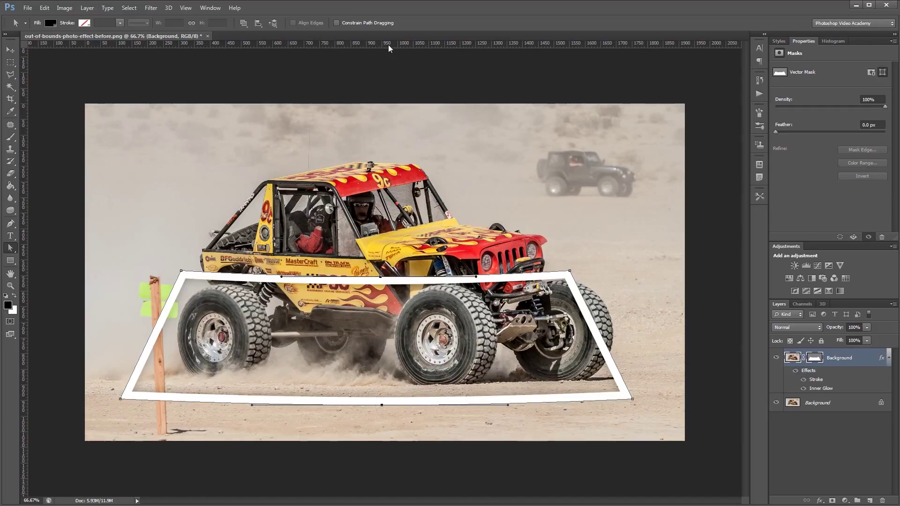
Place a horizontal guide across the image just below the frame's upper edge, near the tops of the tires
key(ctrl+r)
key(ctrl+r)
drag(388, 44, 389, 287)
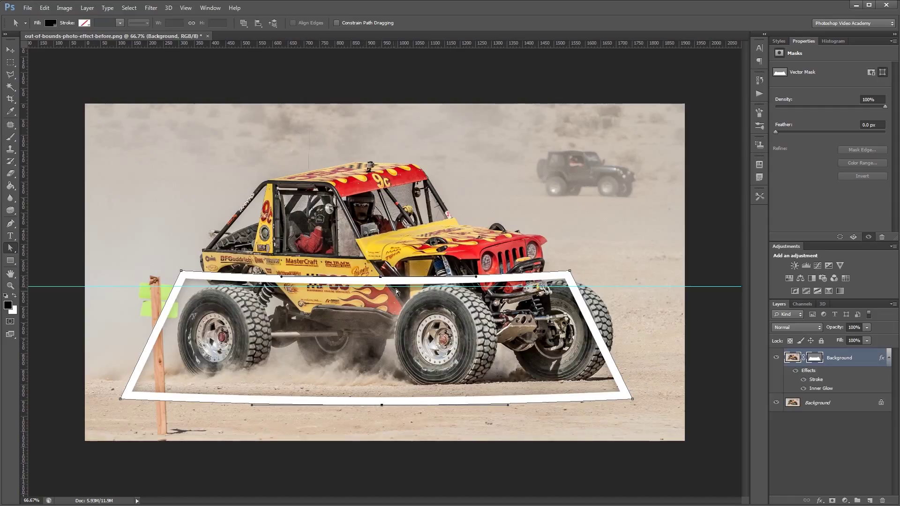
Hide the framed layer and place a duplicate of the original Background layer above it
click(775, 358)
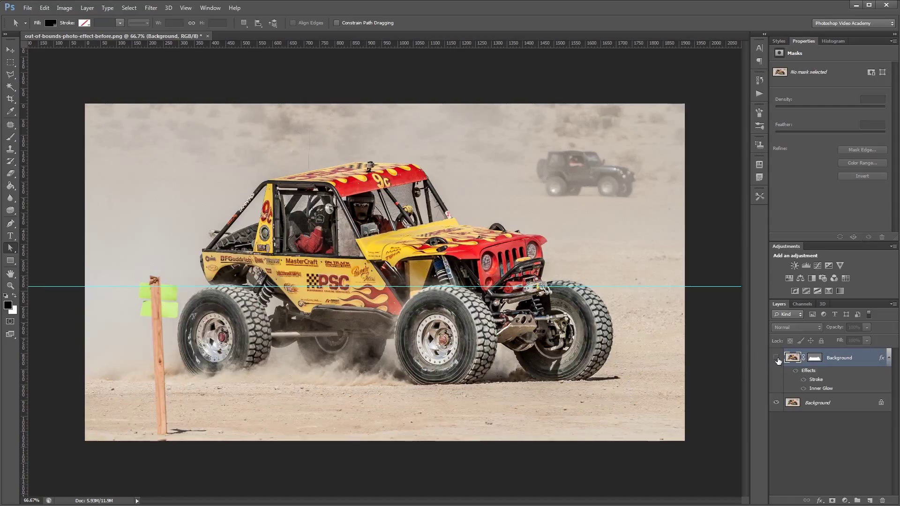
click(853, 405)
key(ctrl+j)
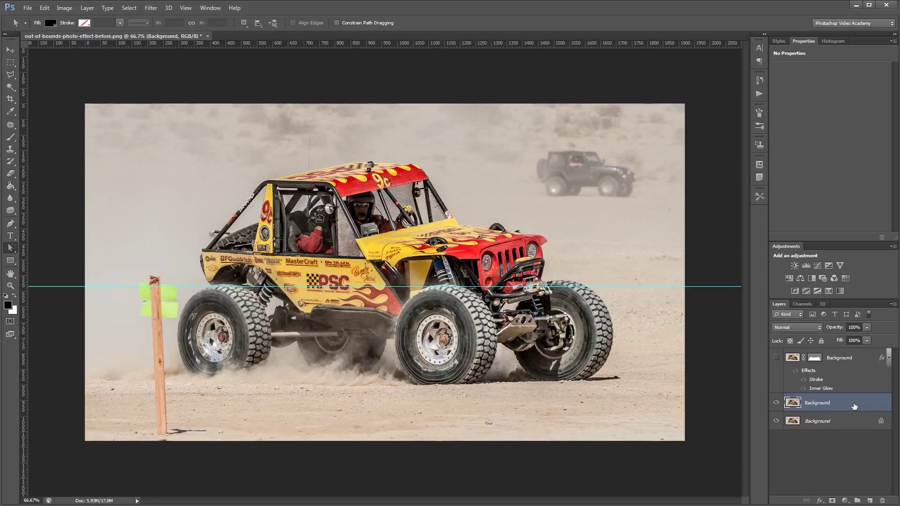
key(ctrl+bracketright)
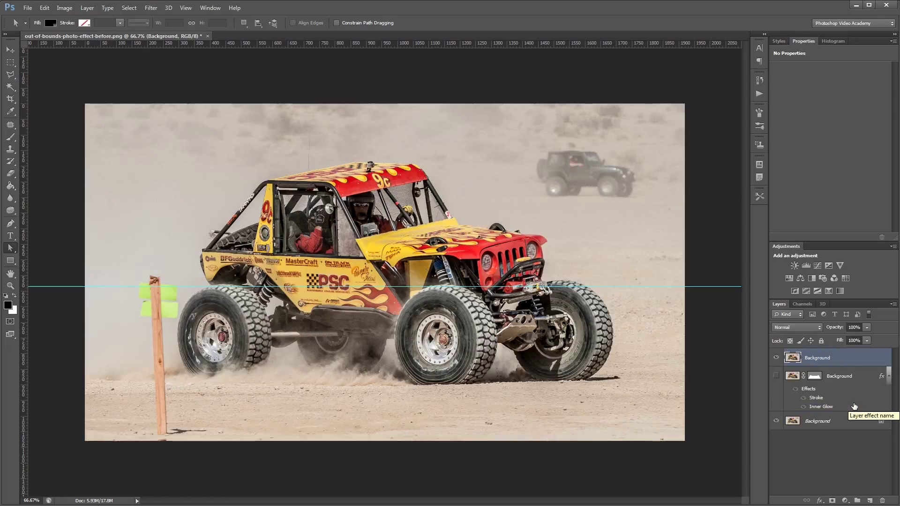
Add a reveal-all vector mask to the topmost Background layer
click(87, 8)
mouse_move(133, 120)
click(214, 121)
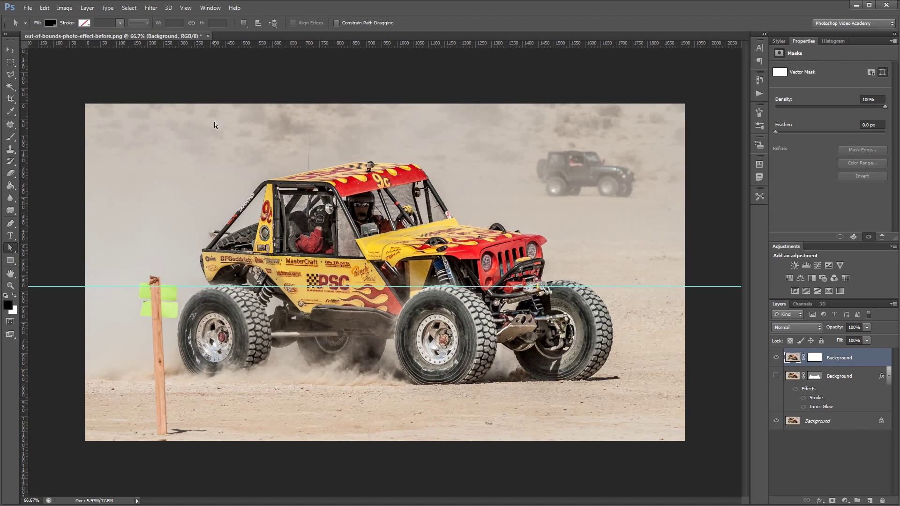
Trace the jeep's upper outline on the vector mask with the Pen tool in Path mode, closing the path loosely across the tires
key(p)
click(42, 23)
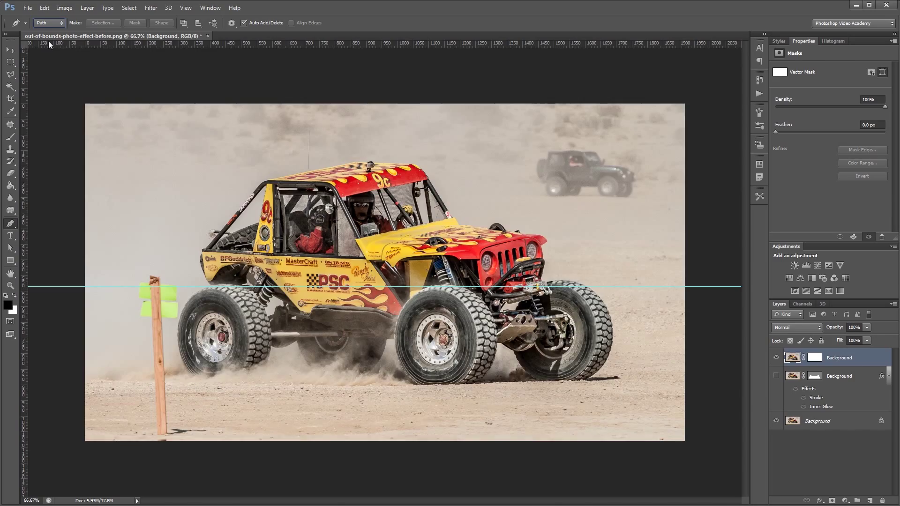
key(ctrl+plus)
key(ctrl+plus)
key(ctrl+plus)
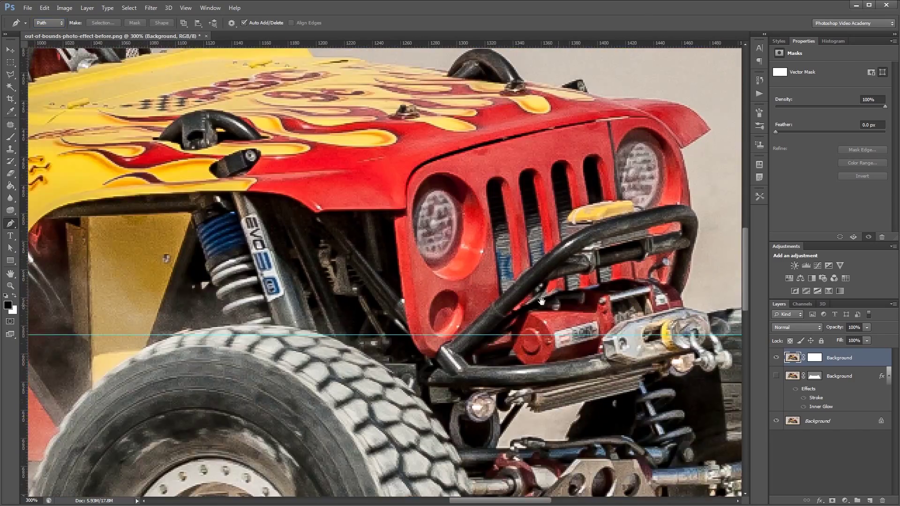
drag(541, 301, 342, 268)
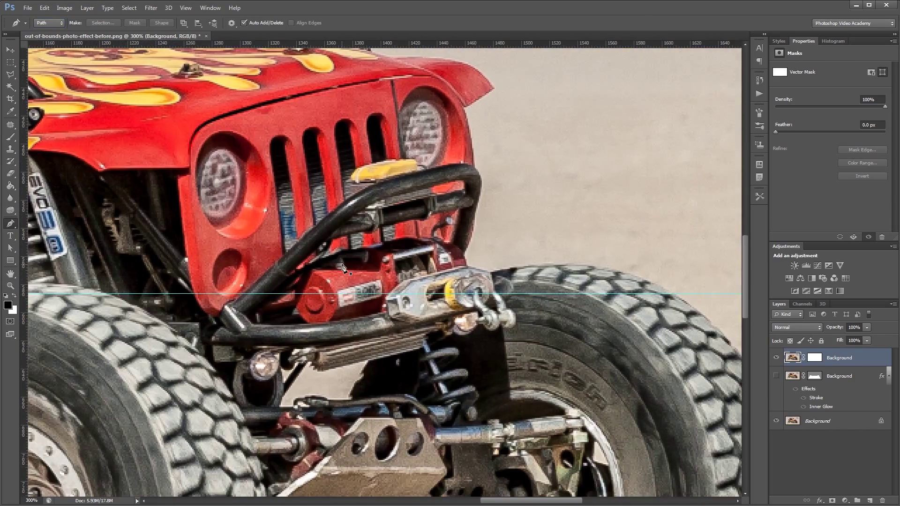
click(814, 358)
drag(594, 268, 552, 263)
click(508, 270)
click(464, 257)
click(474, 223)
click(476, 172)
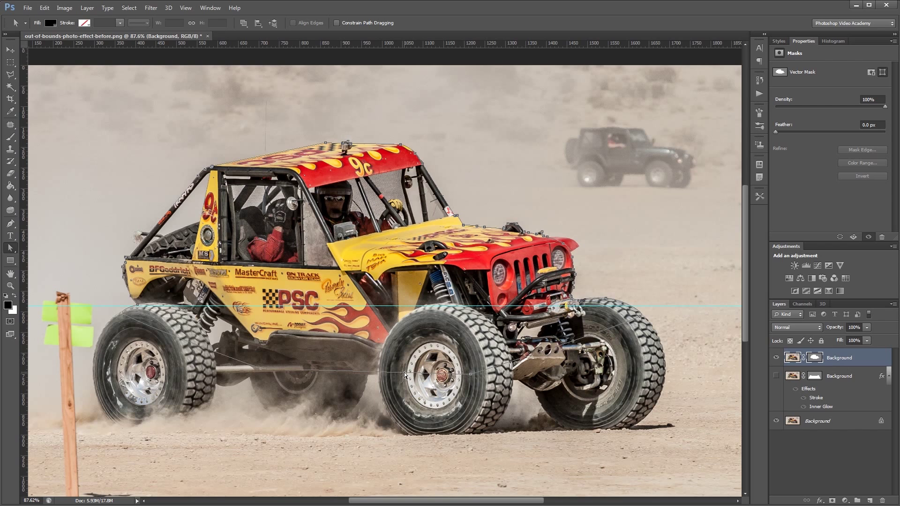
Hide the original Background layer and cut the sandy gap between the jeep's rear roof bar and yellow panel out of the vector mask
click(776, 421)
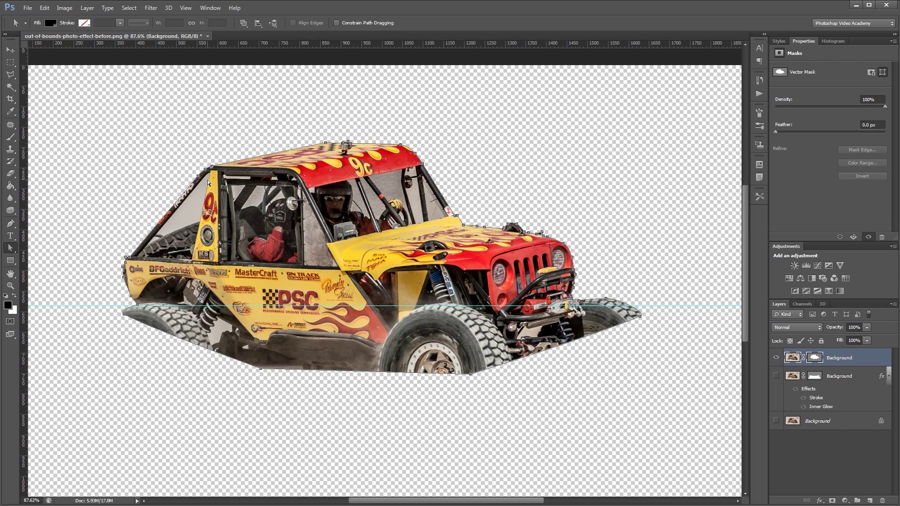
key(p)
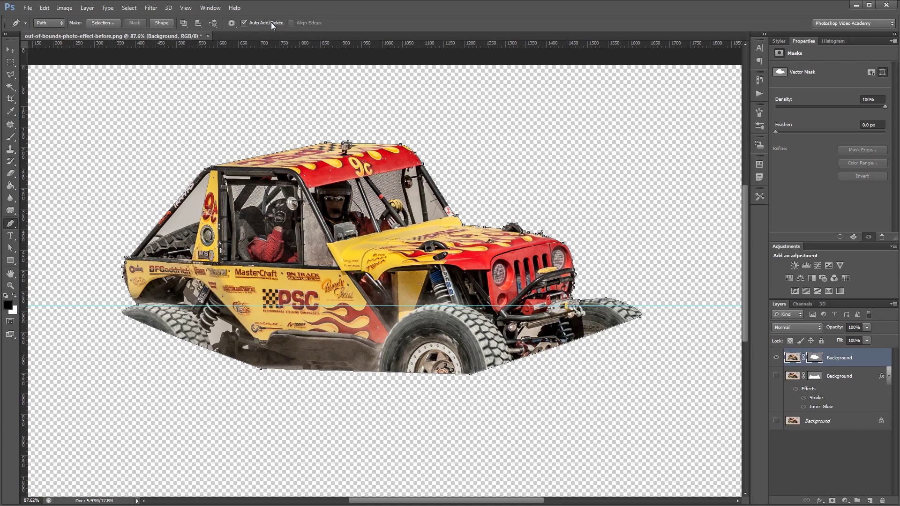
key(ctrl+plus)
key(ctrl+plus)
drag(125, 109, 516, 370)
key(ctrl+plus)
click(408, 133)
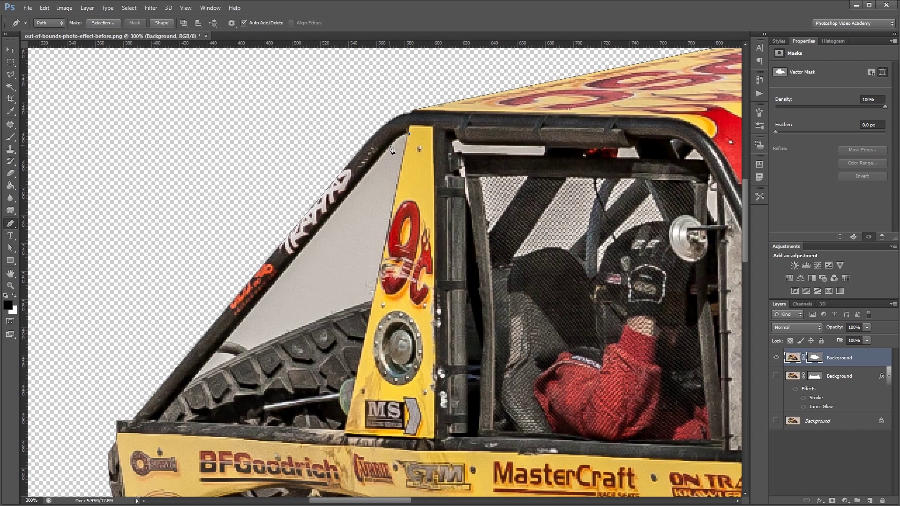
drag(225, 342, 235, 360)
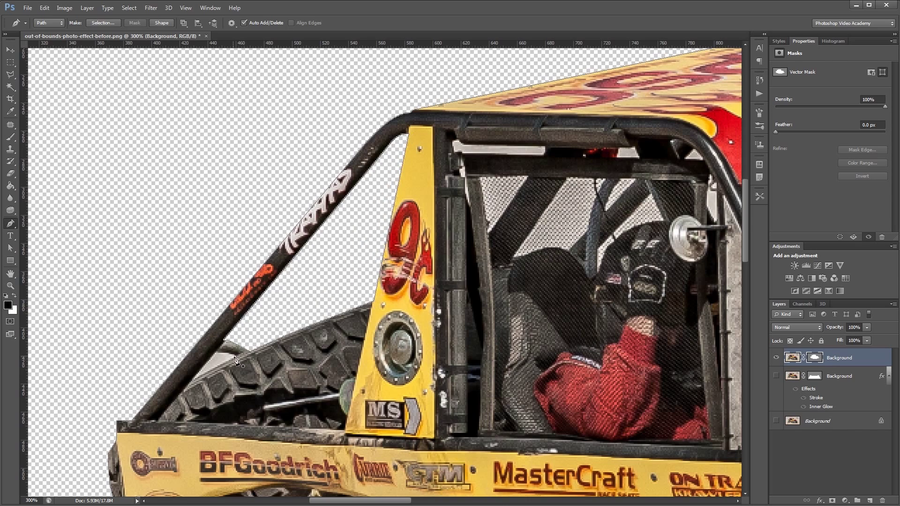
key(ctrl+0)
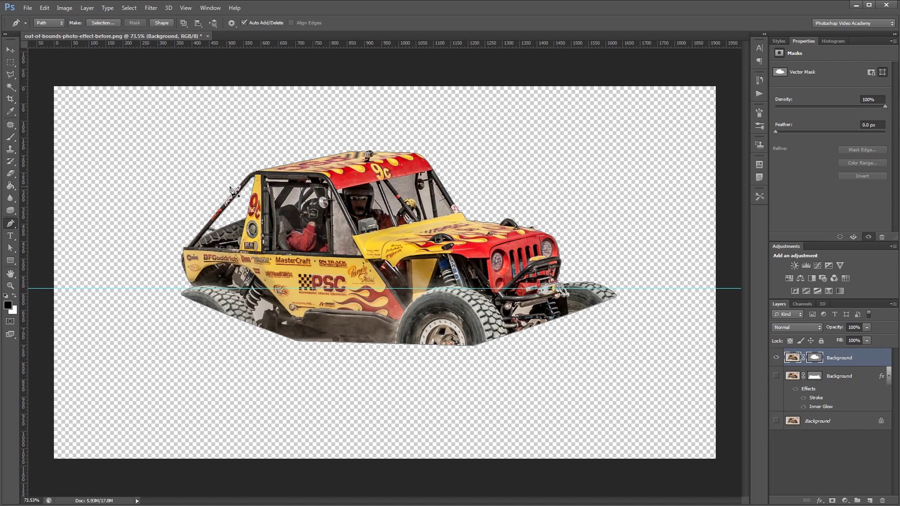
Show the framed layer and widen its mask by moving the right and left corner pairs horizontally outward, clearing the front tire and the post
click(776, 376)
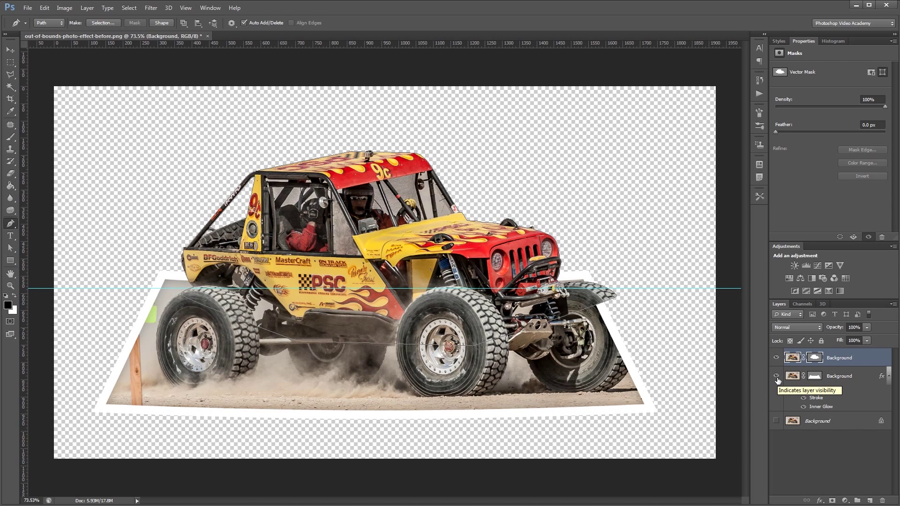
key(a)
click(729, 344)
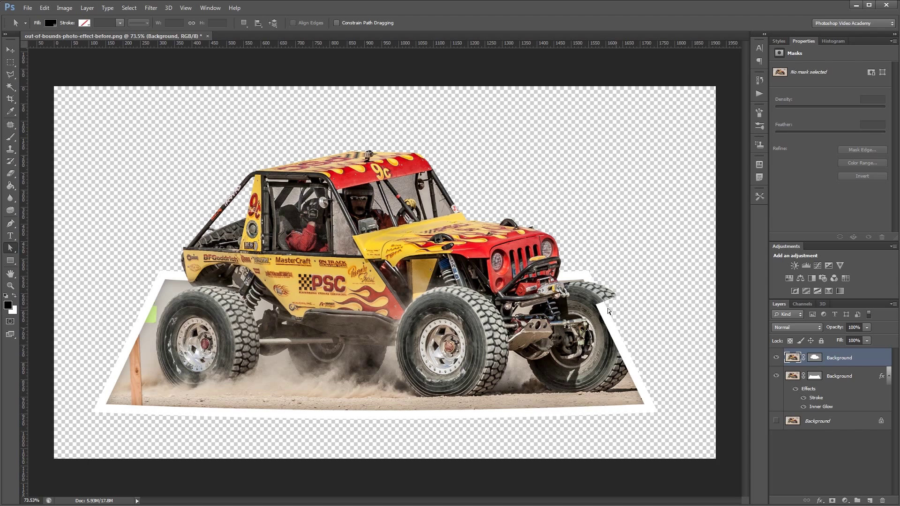
click(814, 377)
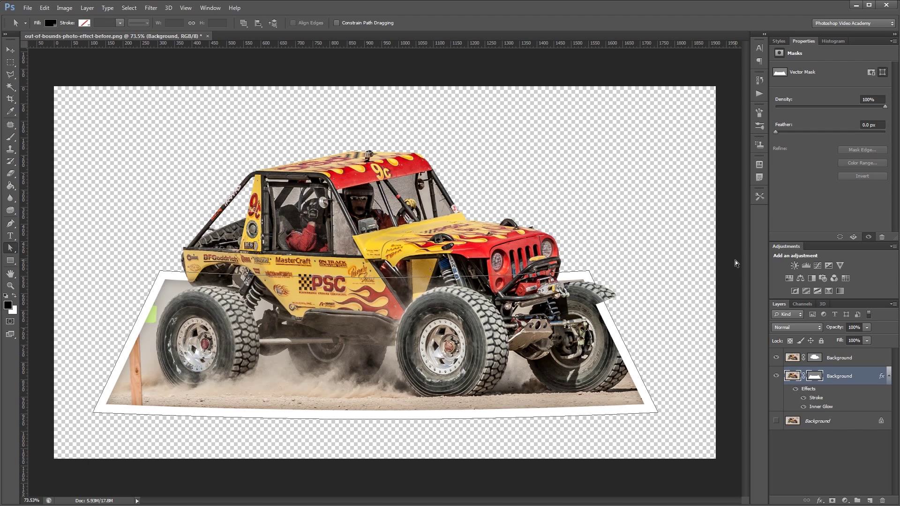
drag(691, 257, 531, 448)
drag(589, 271, 616, 272)
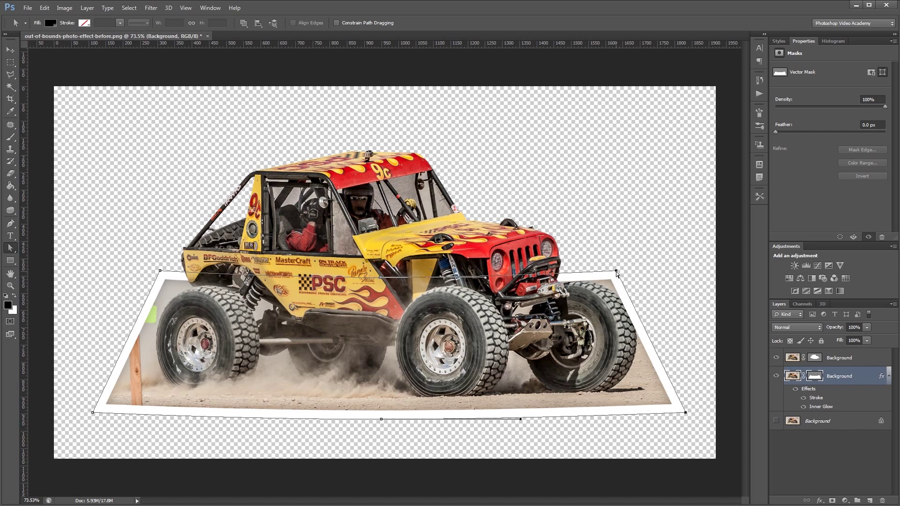
drag(74, 245, 200, 440)
drag(159, 274, 141, 274)
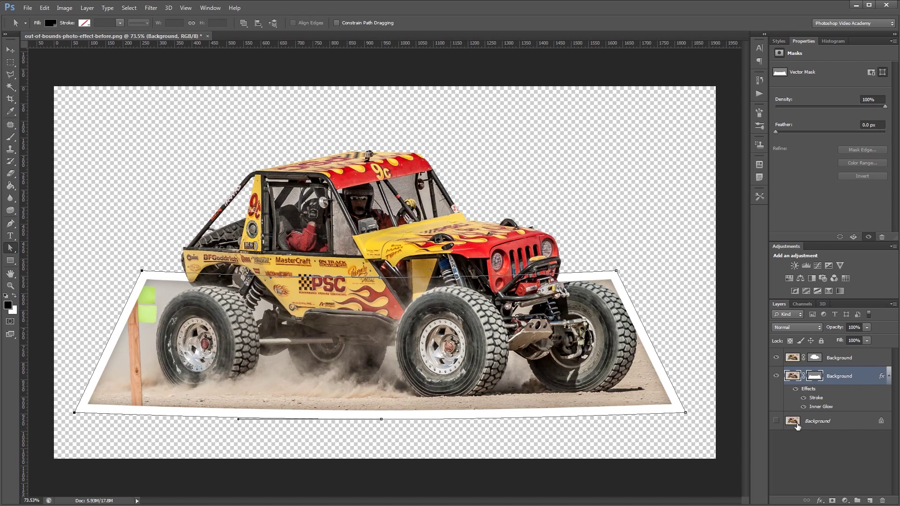
Add a Solid Color fill layer in light beige ebe2dd and move it below the framed layer
click(845, 501)
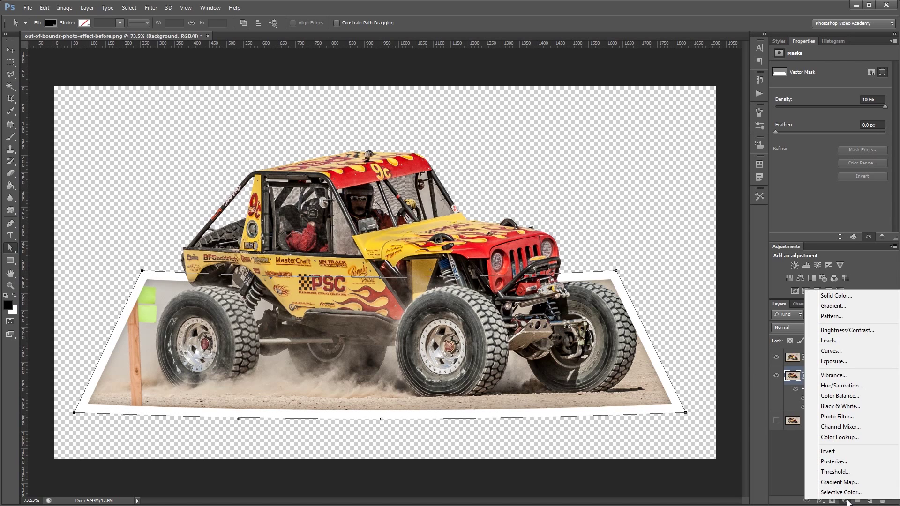
click(835, 296)
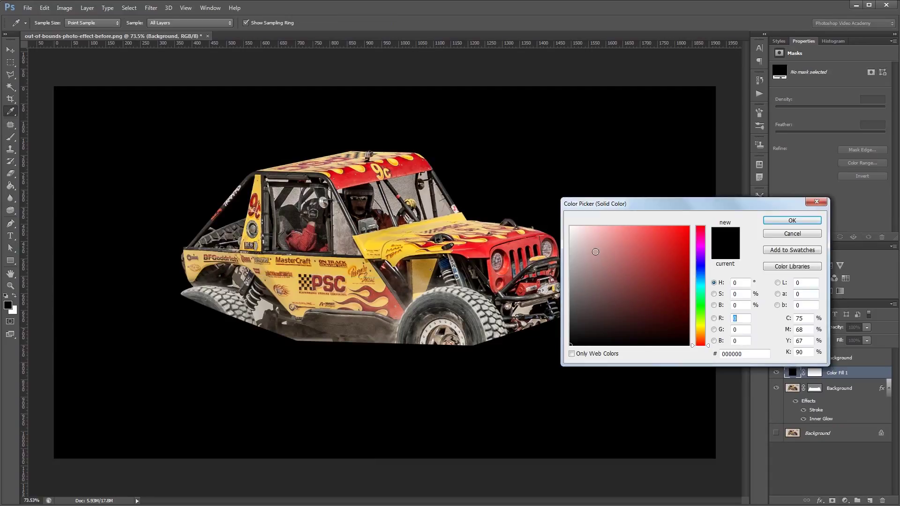
click(703, 338)
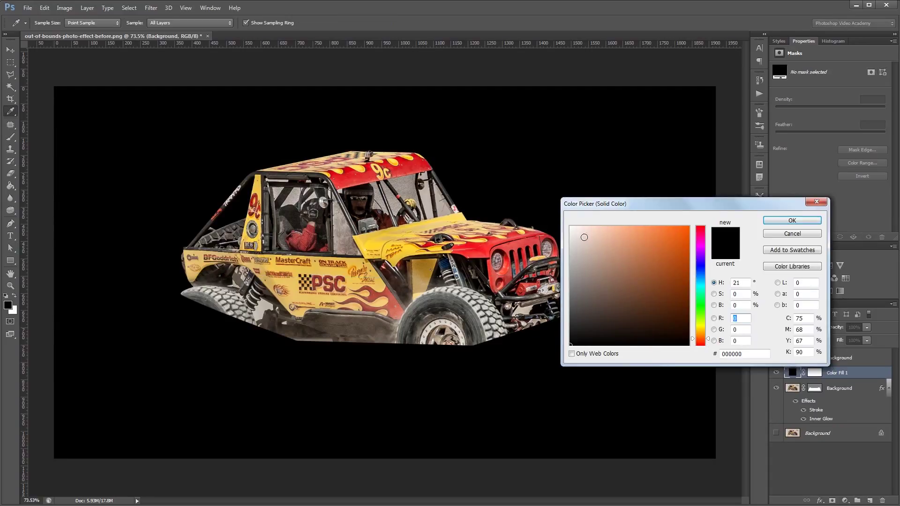
drag(583, 237, 576, 235)
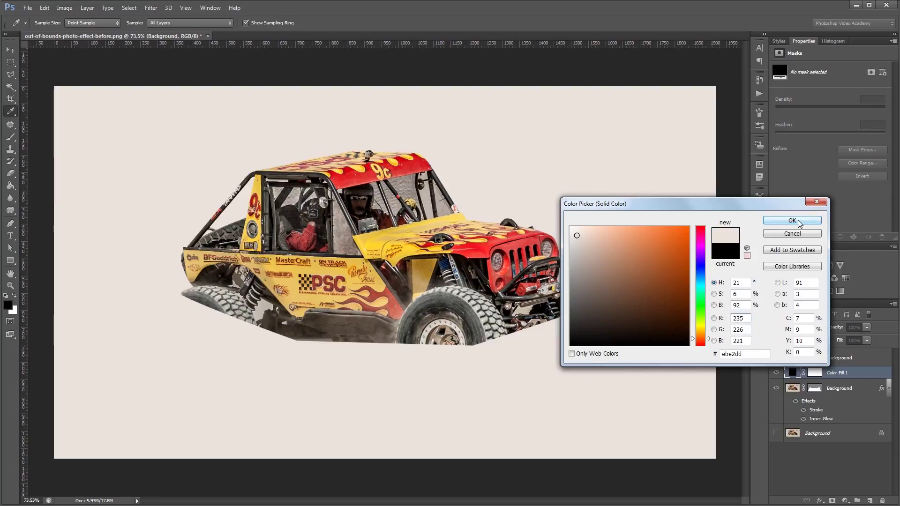
click(799, 222)
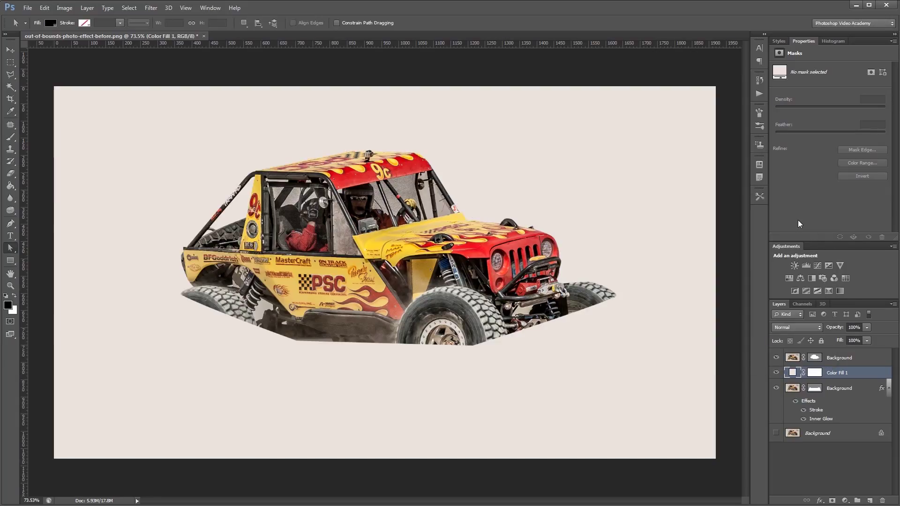
key(ctrl+bracketleft)
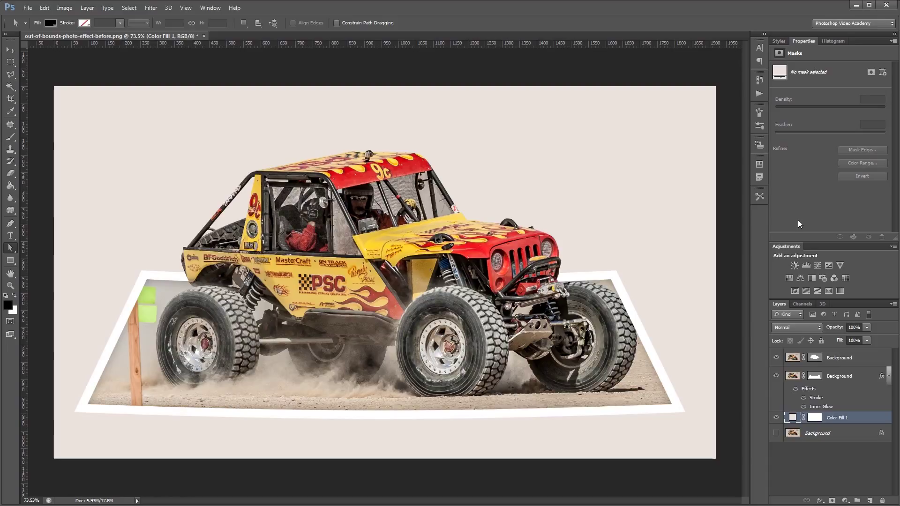
Draw a black rectangle shape about 1764 by 115 px below the frame, spanning the full width of its lower edge
click(11, 261)
click(49, 23)
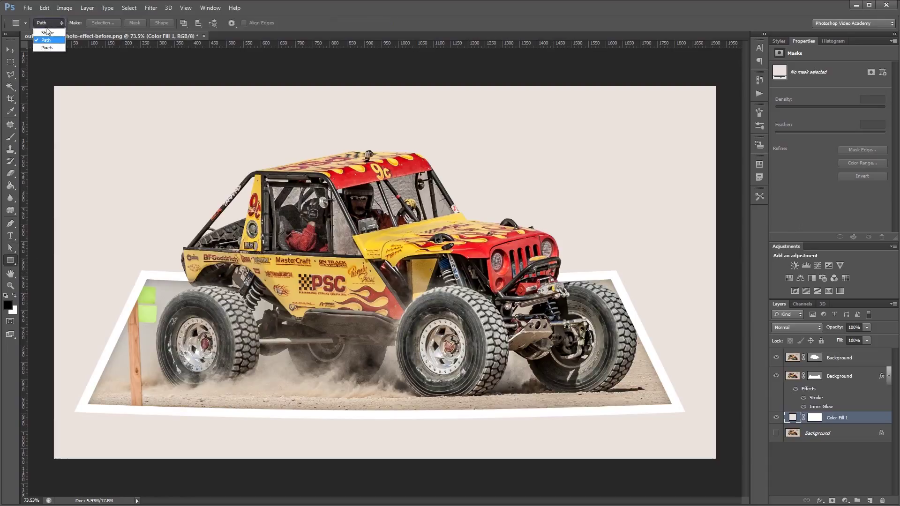
click(47, 33)
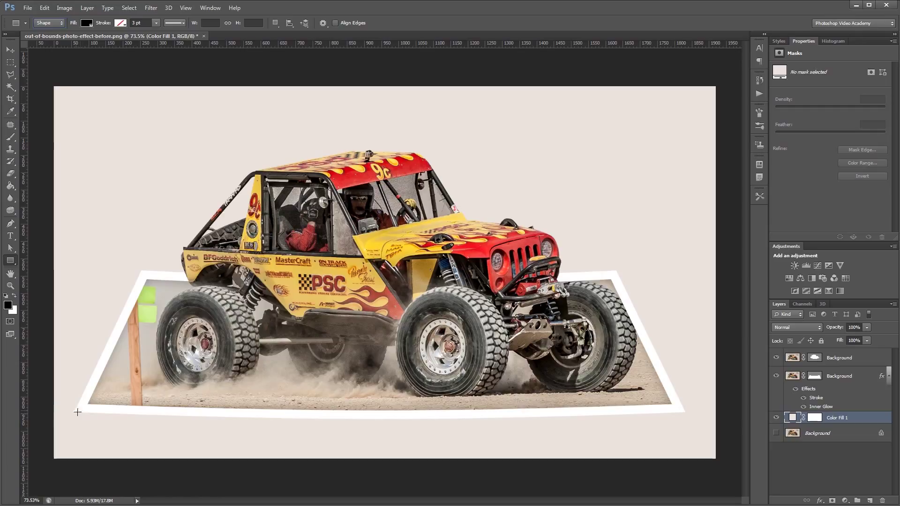
drag(76, 410, 684, 449)
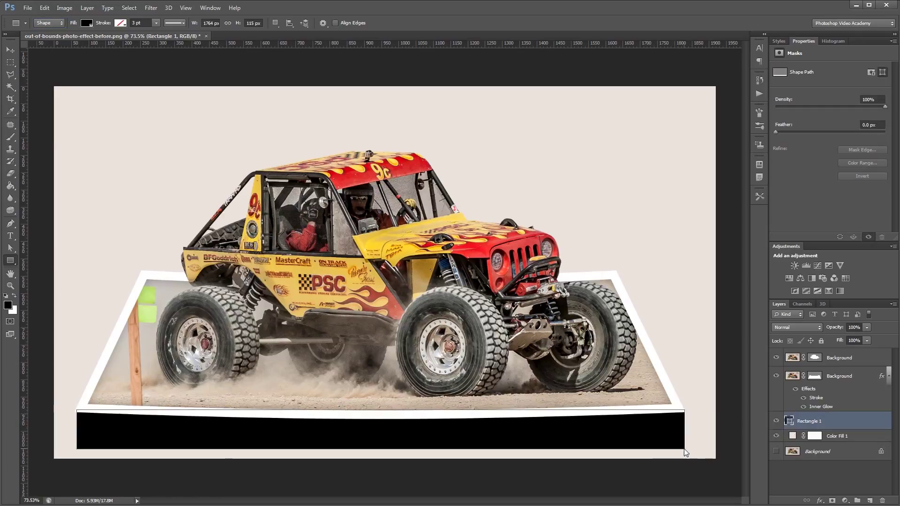
Move the black rectangle's two upper corners up and inward behind the frame's upper corners to form a trapezoid
key(a)
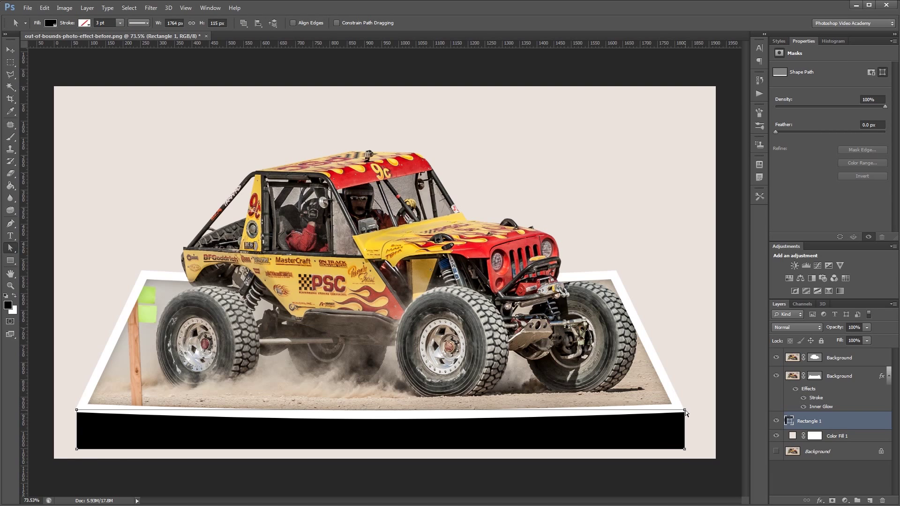
drag(685, 409, 603, 282)
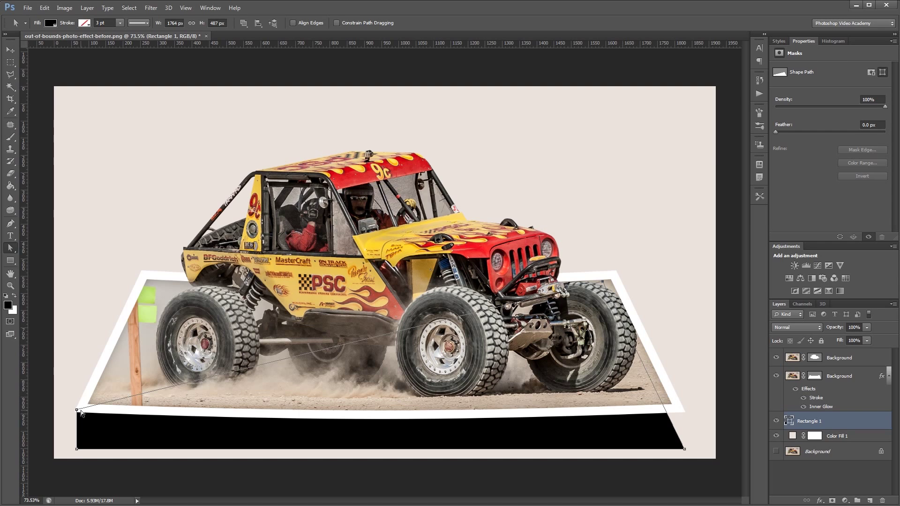
drag(76, 411, 154, 279)
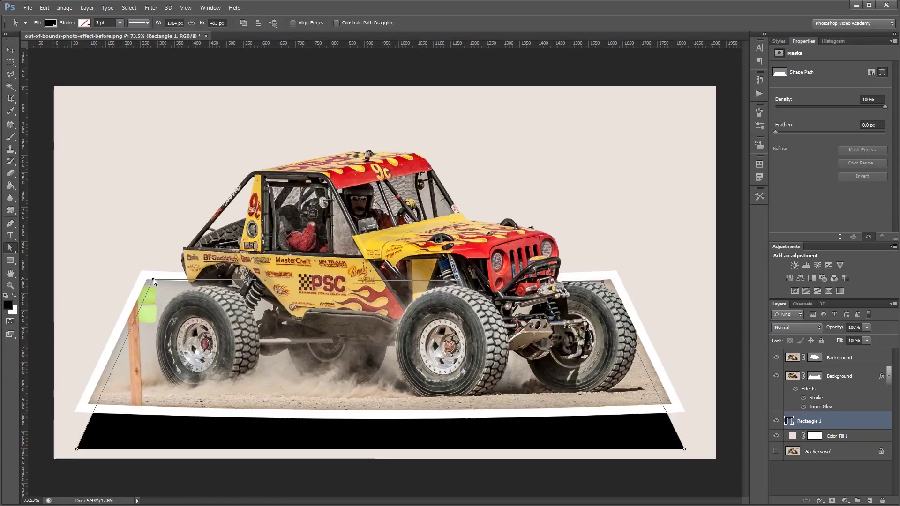
Add an anchor point midway along the black shape's lower edge, raise it to curve the edge upward, and shift the whole lower edge up slightly
key(p)
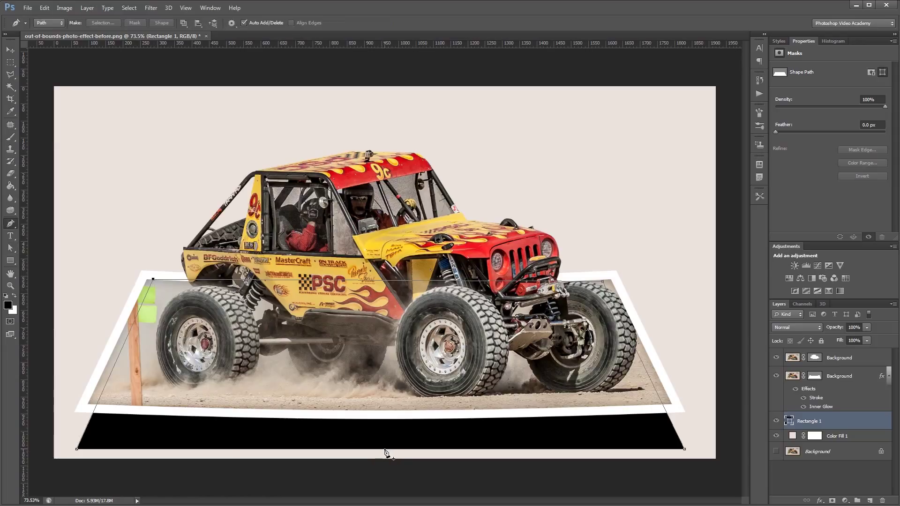
key(a)
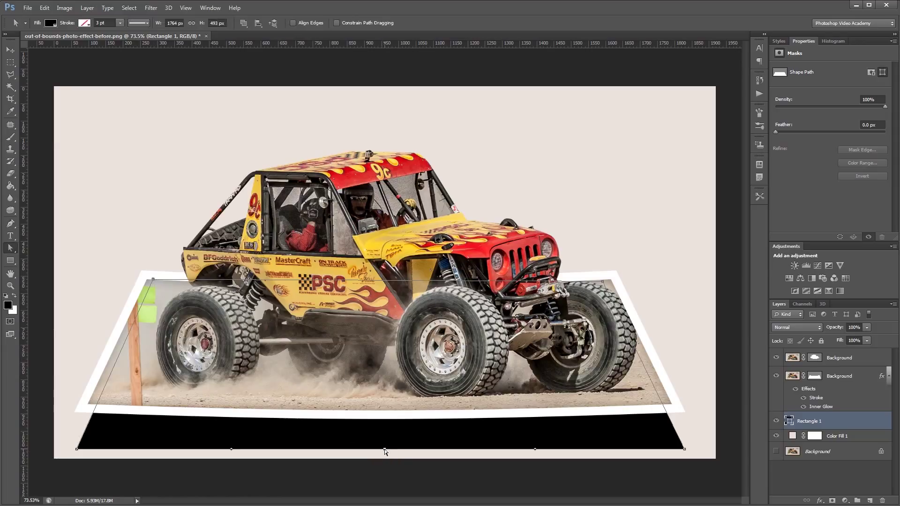
drag(384, 449, 384, 431)
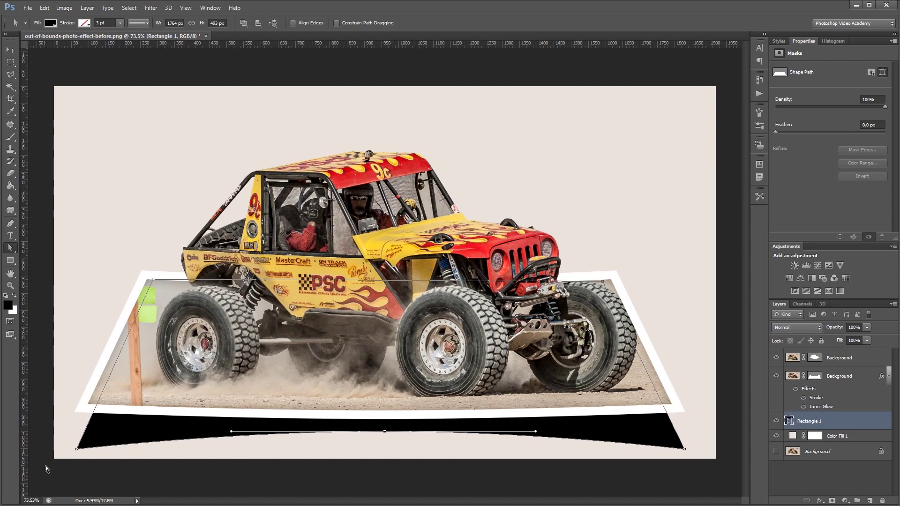
drag(64, 468, 704, 389)
drag(384, 432, 385, 421)
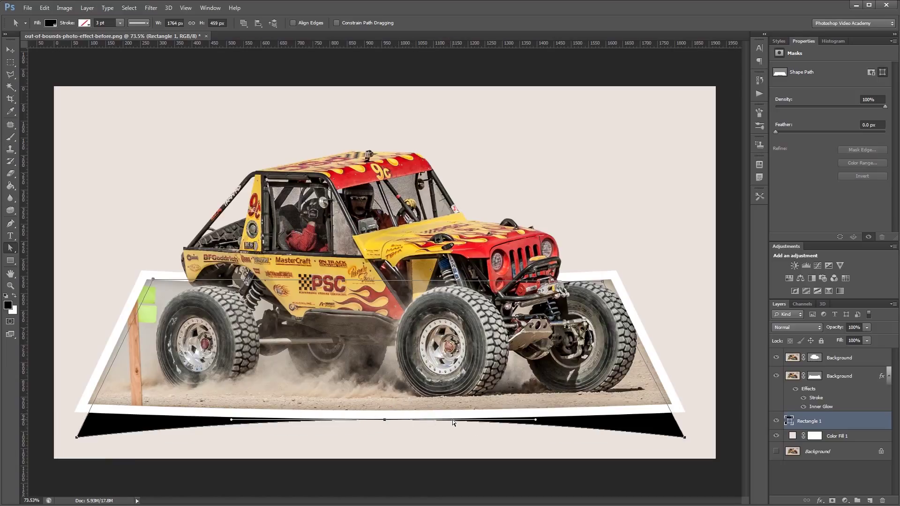
Convert the black shape layer to a smart object and apply a Gaussian Blur with a 12-pixel radius
right_click(834, 421)
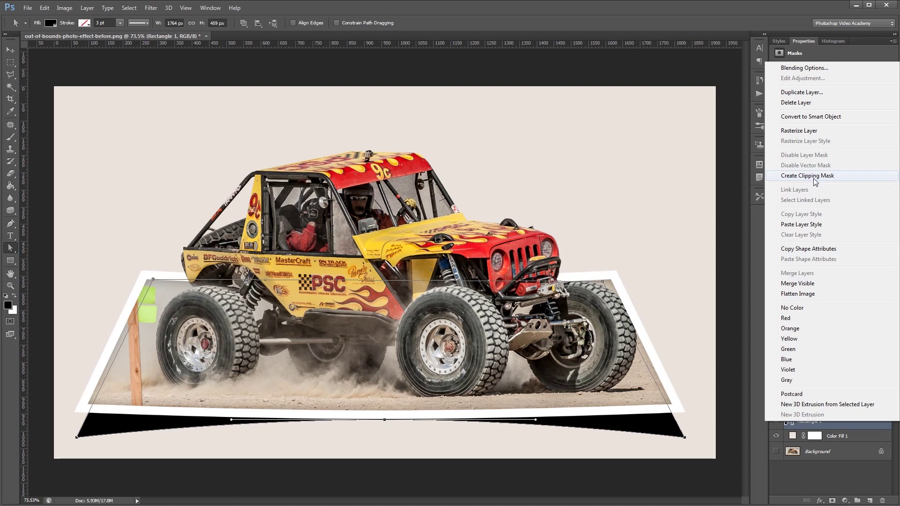
click(812, 120)
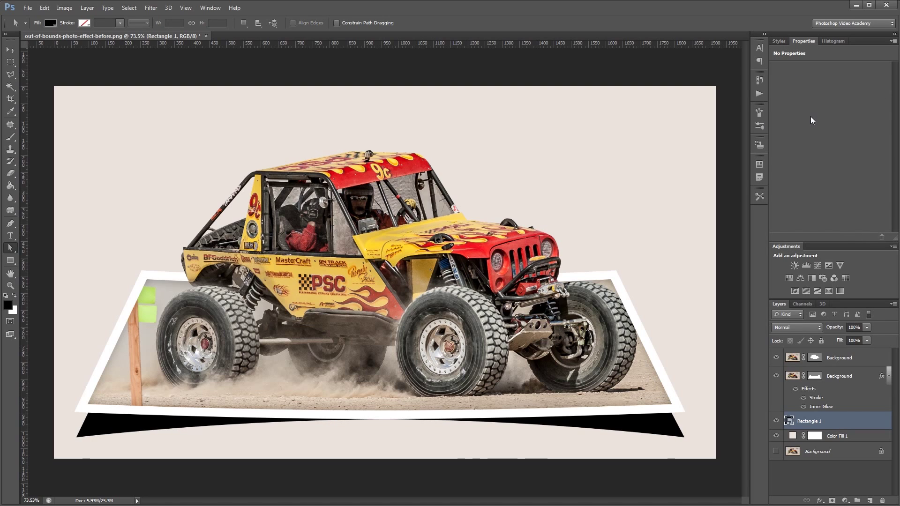
click(151, 8)
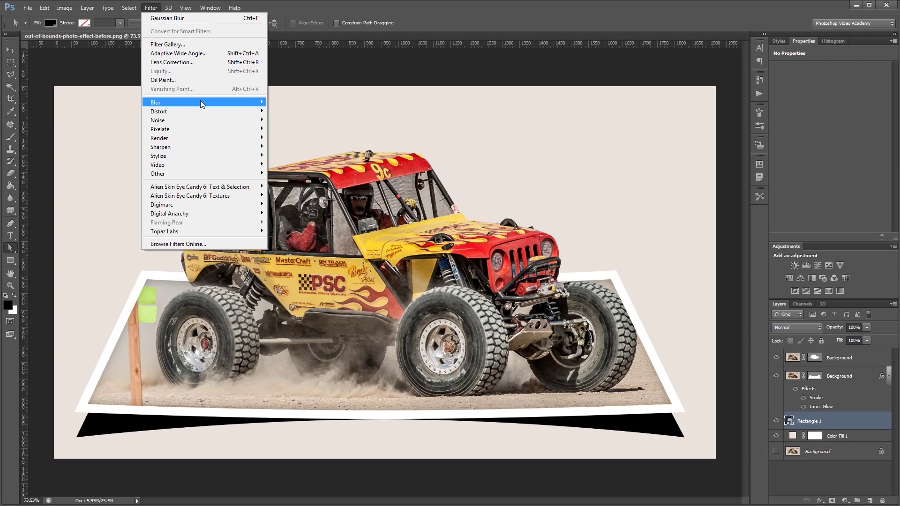
mouse_move(202, 104)
click(304, 171)
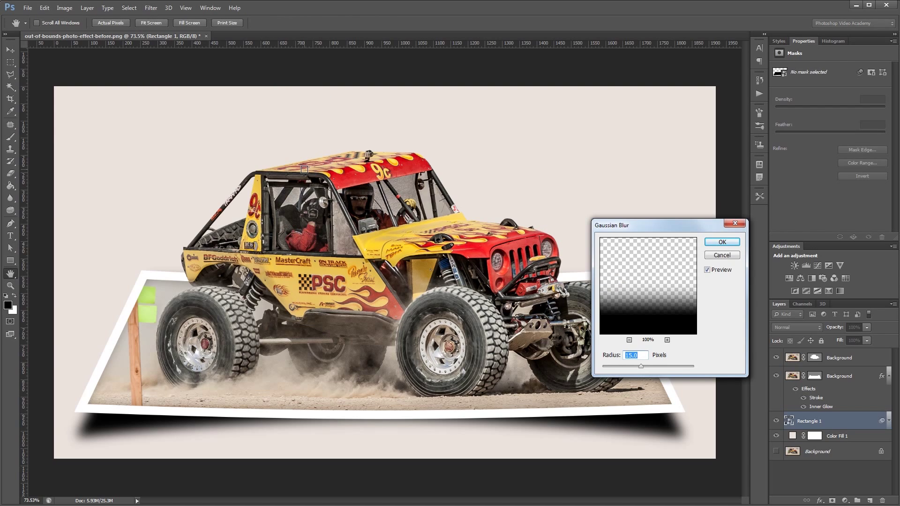
text(12)
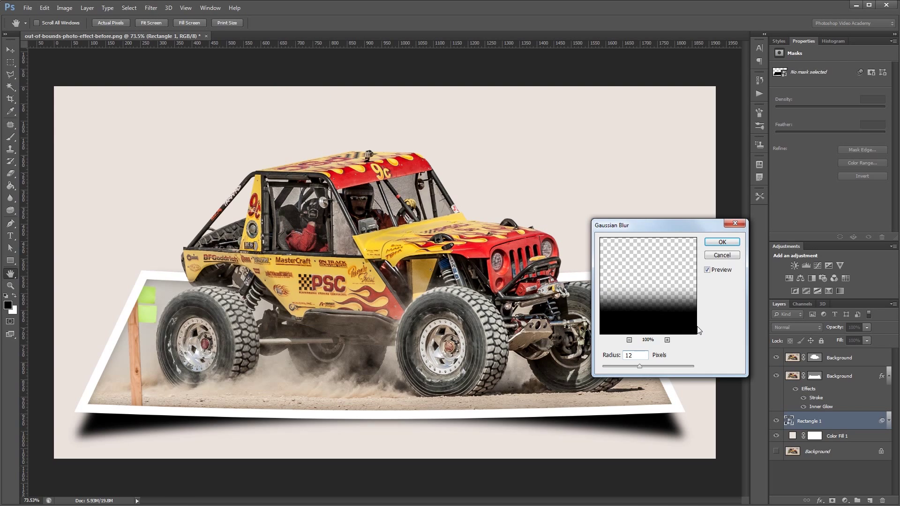
click(722, 242)
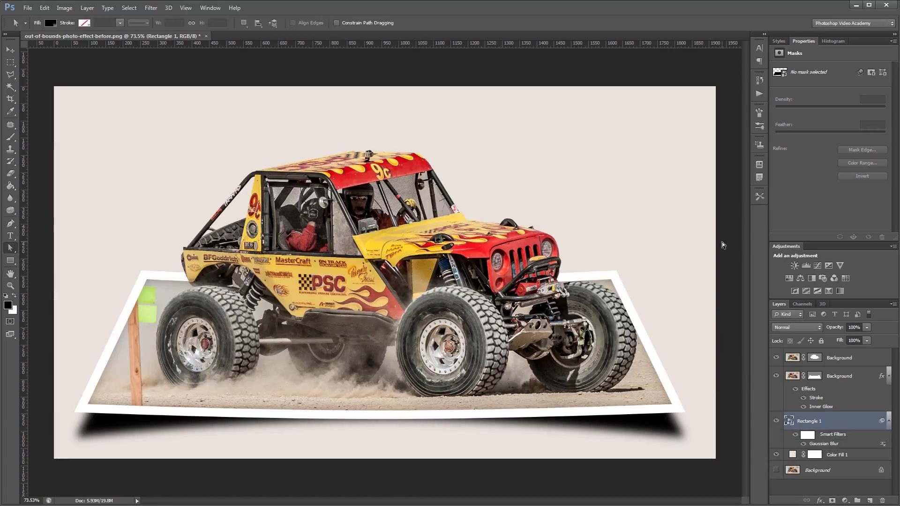
Lower the blurred shadow layer's opacity to 50%
click(867, 328)
drag(842, 338, 842, 339)
click(738, 321)
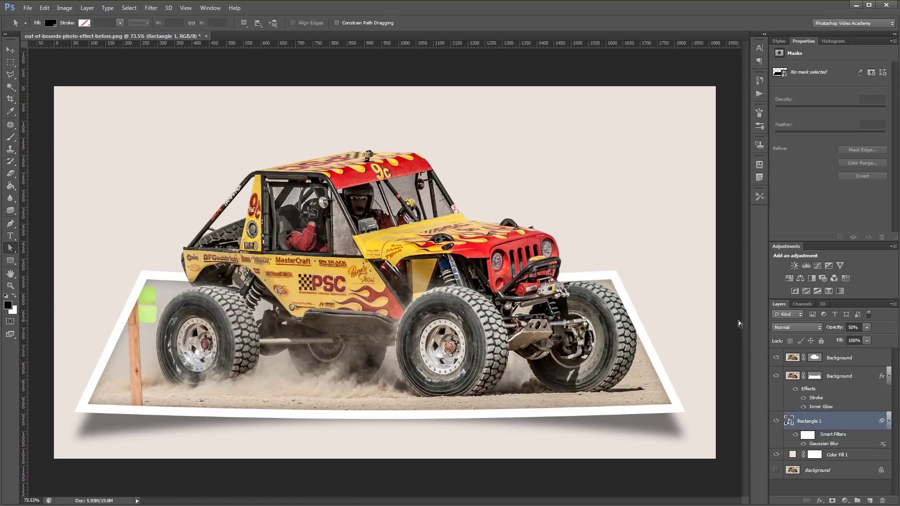